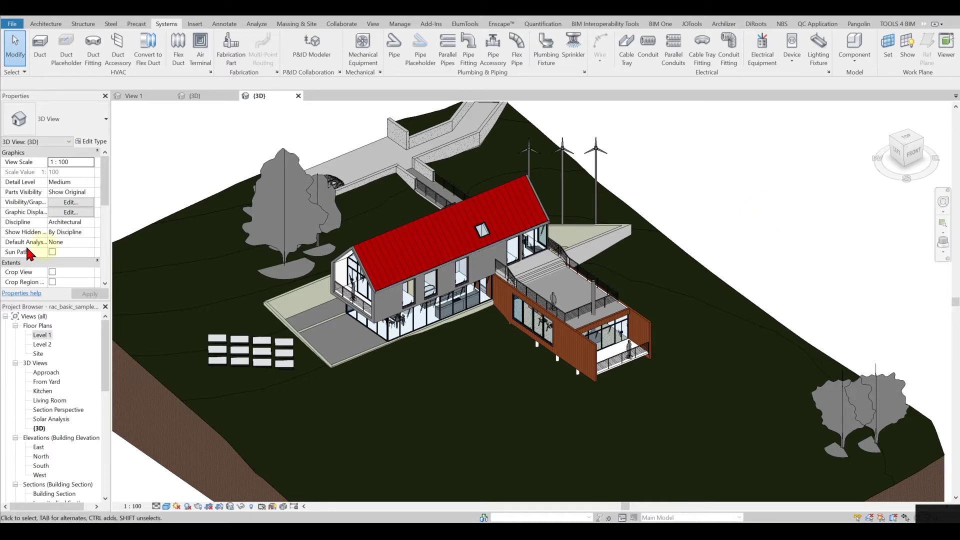
- From the Level 1 plan, zoom to the bathroom sink and open the Lavatory-TOTO-Luminist_Rectangle family for editing
double_click(35, 335)
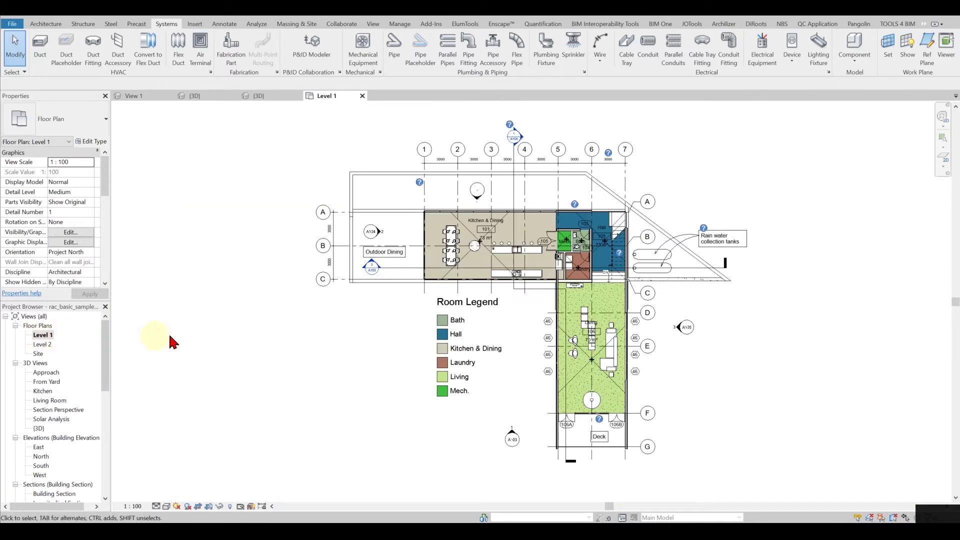
scroll(588, 244, up, 8)
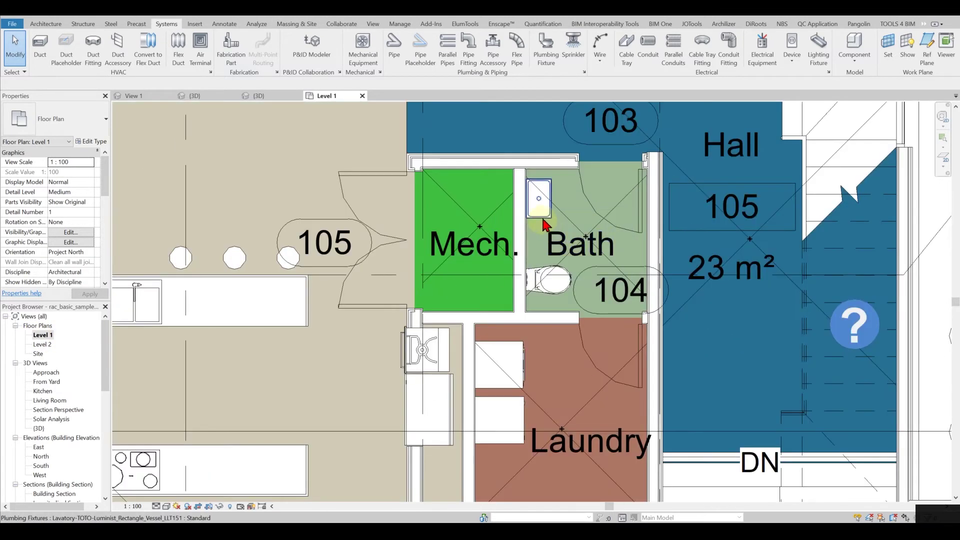
click(544, 215)
scroll(533, 198, up, 5)
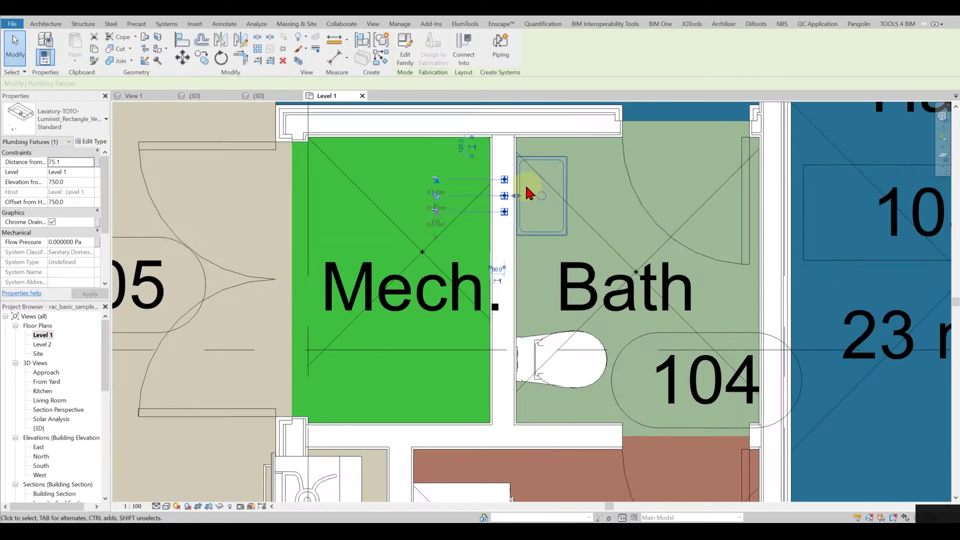
middle_drag(435, 183, 457, 195)
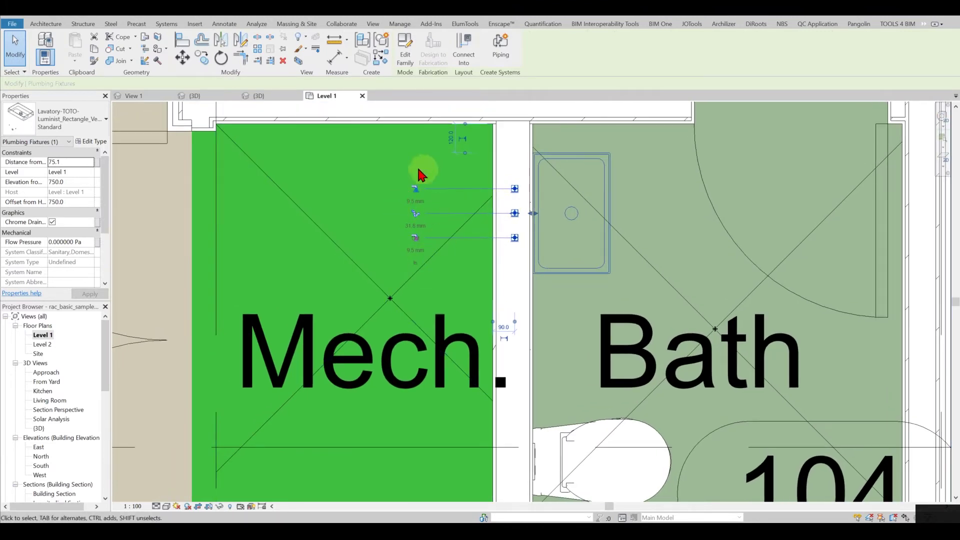
scroll(437, 202, up, 3)
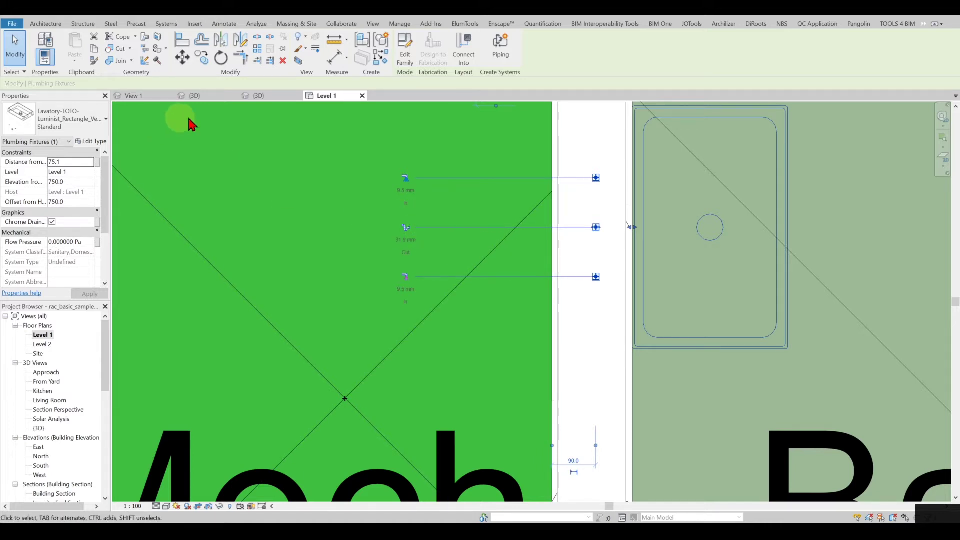
double_click(784, 206)
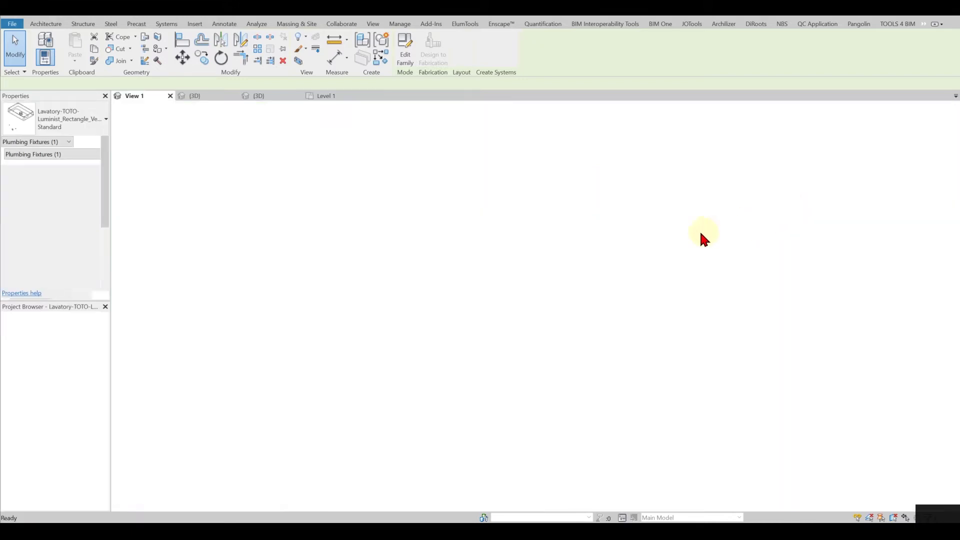
- Open the lavatory family's default 3D view and orbit around the fixture
scroll(511, 215, down, 5)
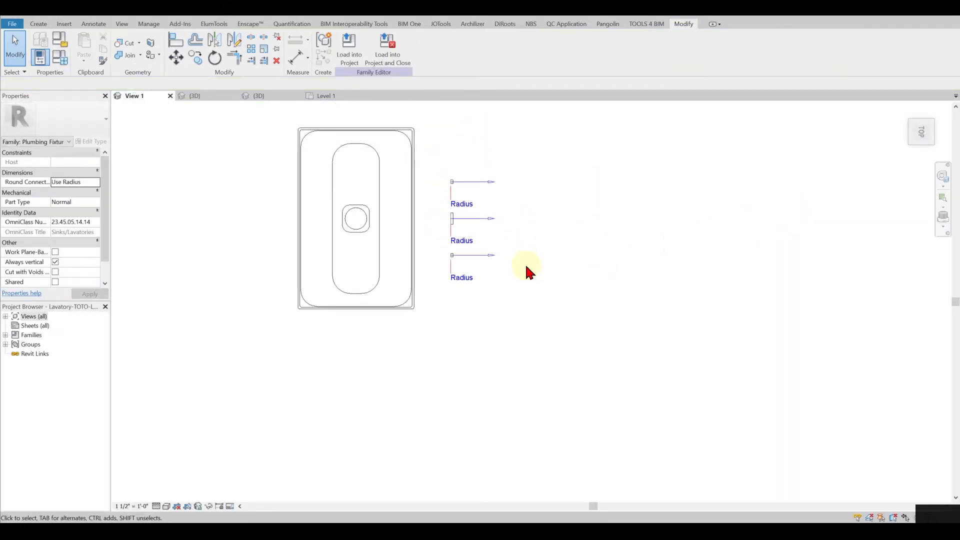
click(183, 14)
shift+middle_drag(535, 344, 419, 338)
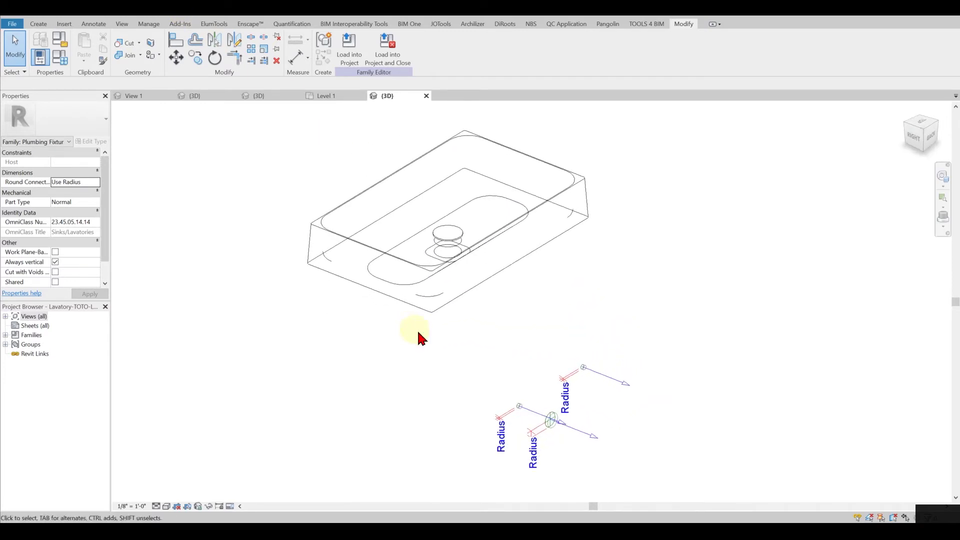
scroll(522, 418, up, 4)
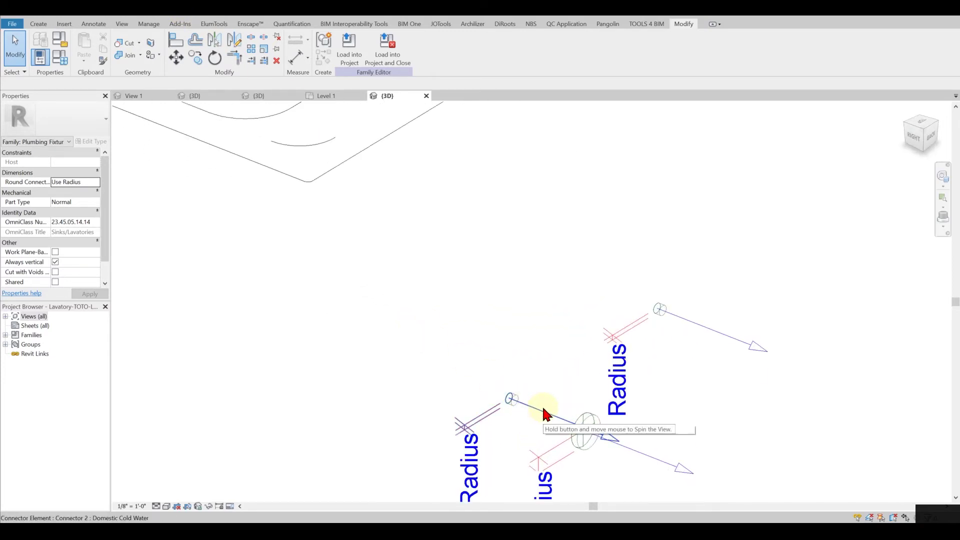
- Check the domestic cold water connector's Flow Direction and System Classification
click(545, 395)
middle_drag(545, 393, 517, 384)
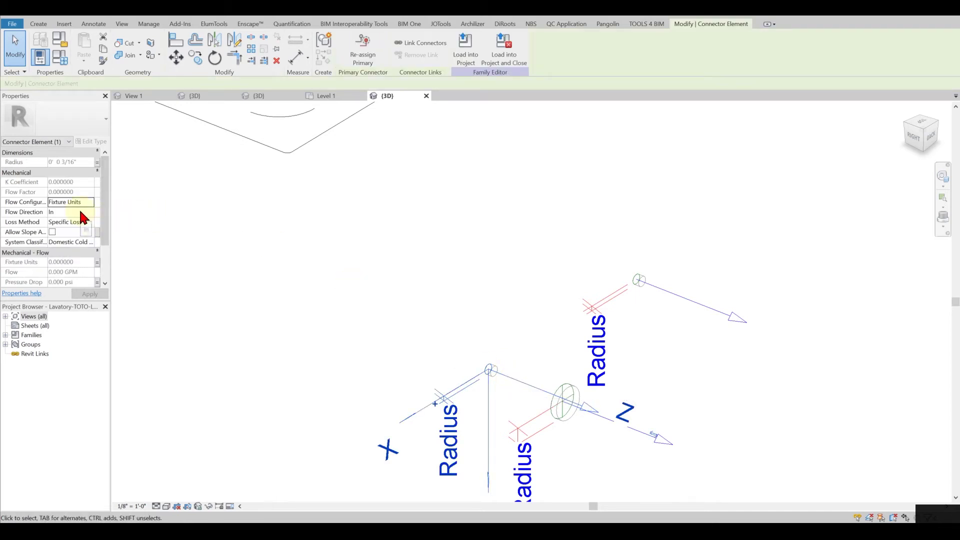
click(461, 316)
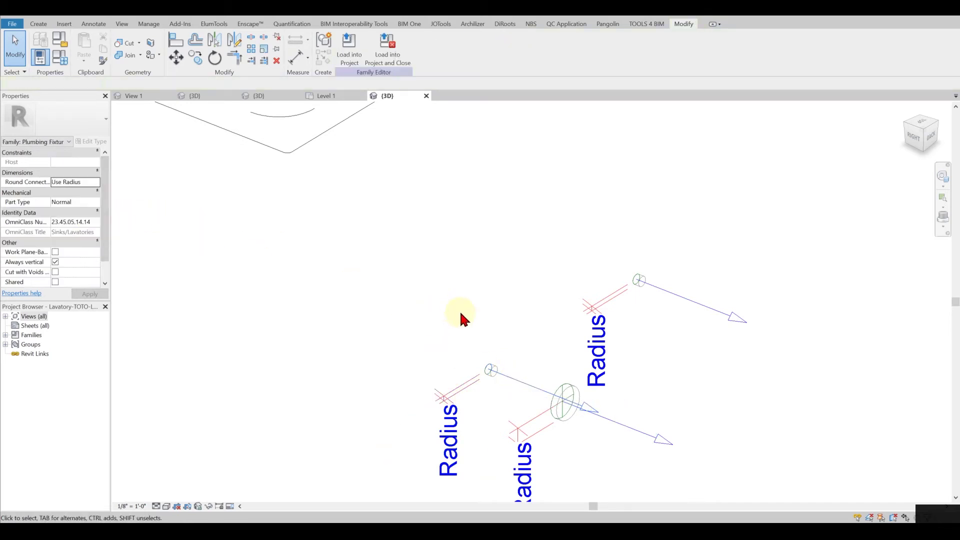
click(505, 376)
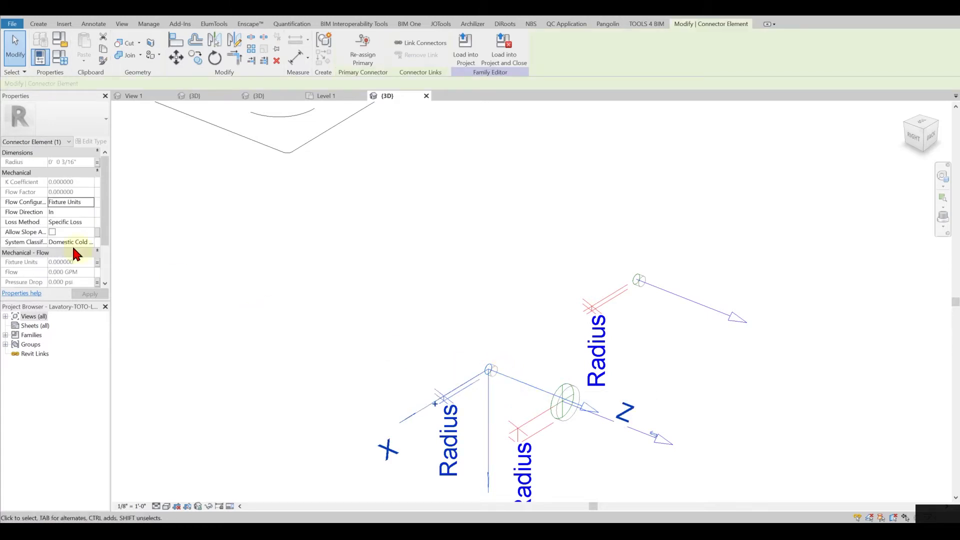
click(69, 212)
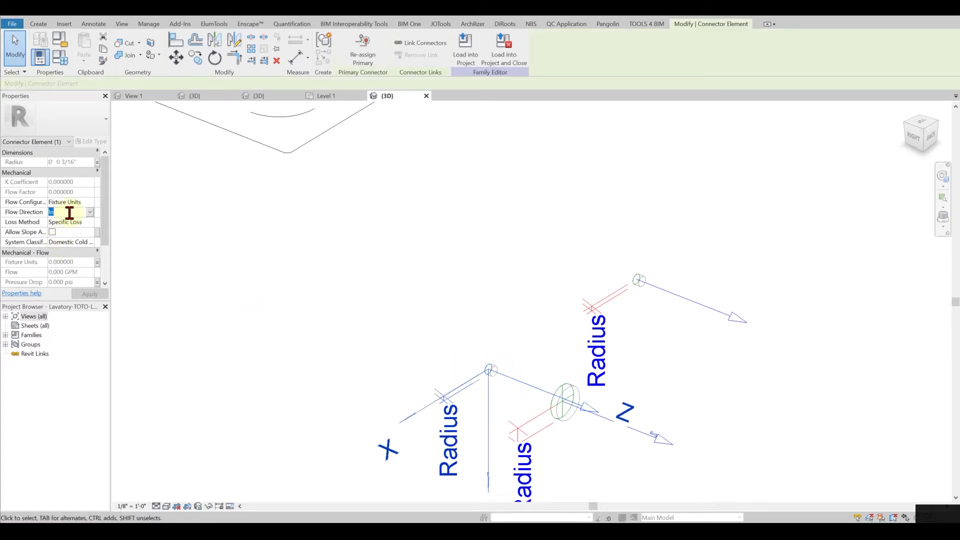
click(75, 243)
- Inspect the hot water connector's system classification, then select the sanitary outlet connector
click(724, 270)
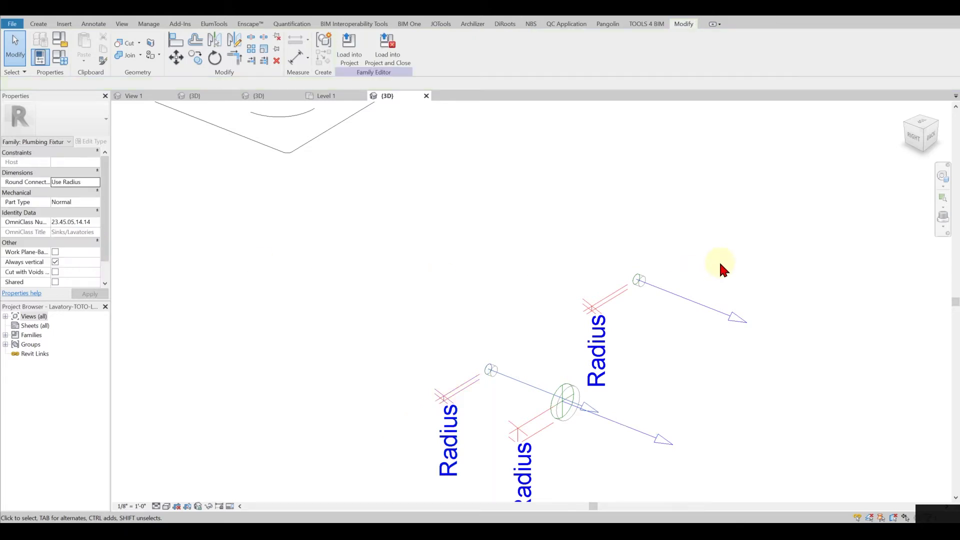
click(676, 295)
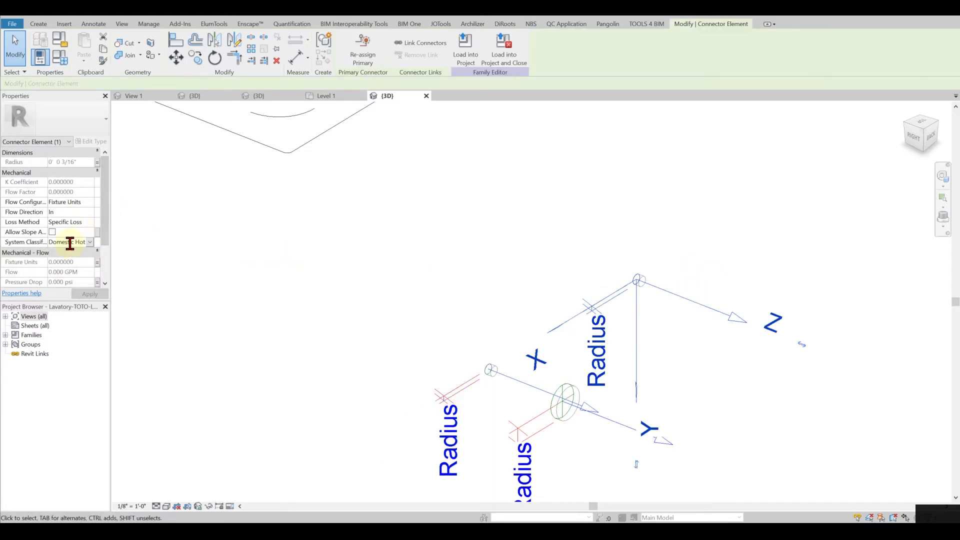
drag(68, 242, 107, 249)
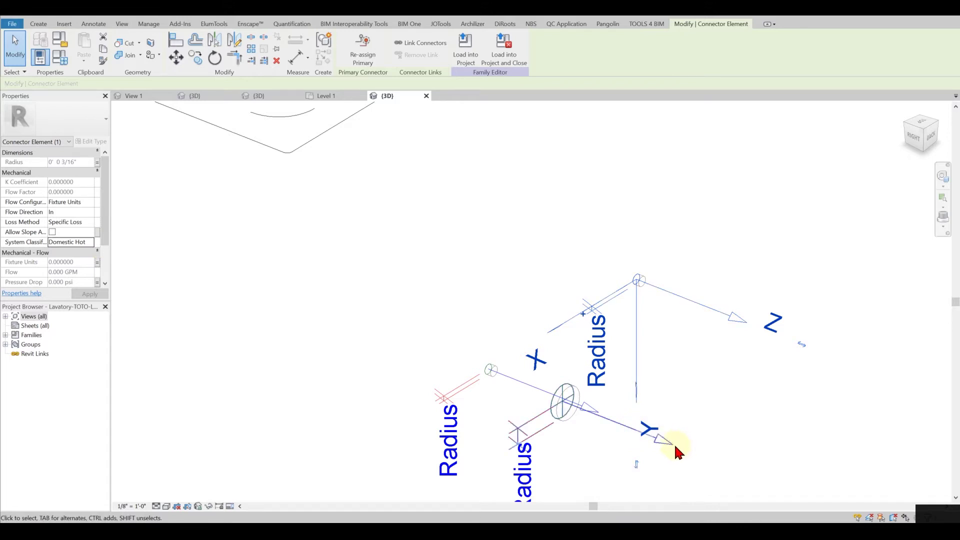
middle_drag(616, 421, 498, 419)
click(481, 413)
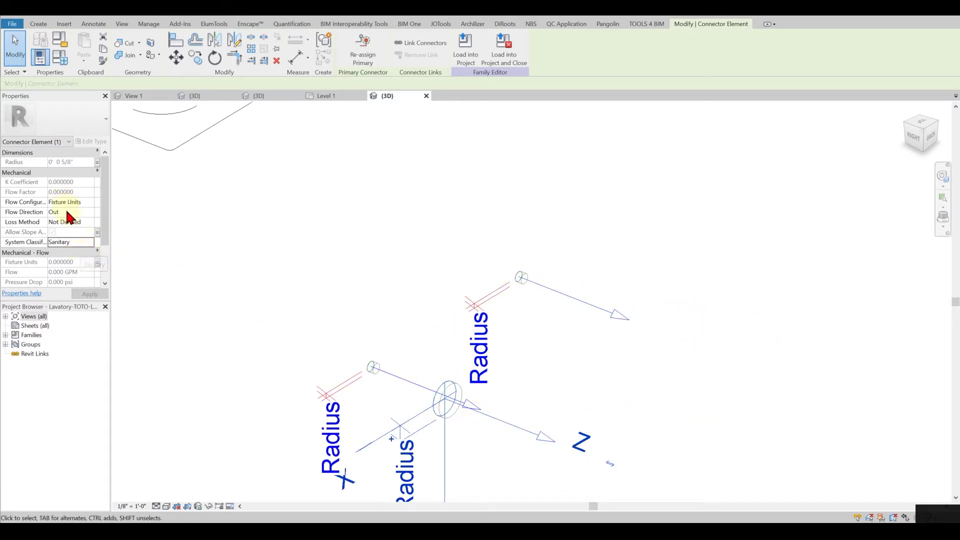
- Back in the Level 1 plan, select the lavatory and frame the wall above it
click(320, 96)
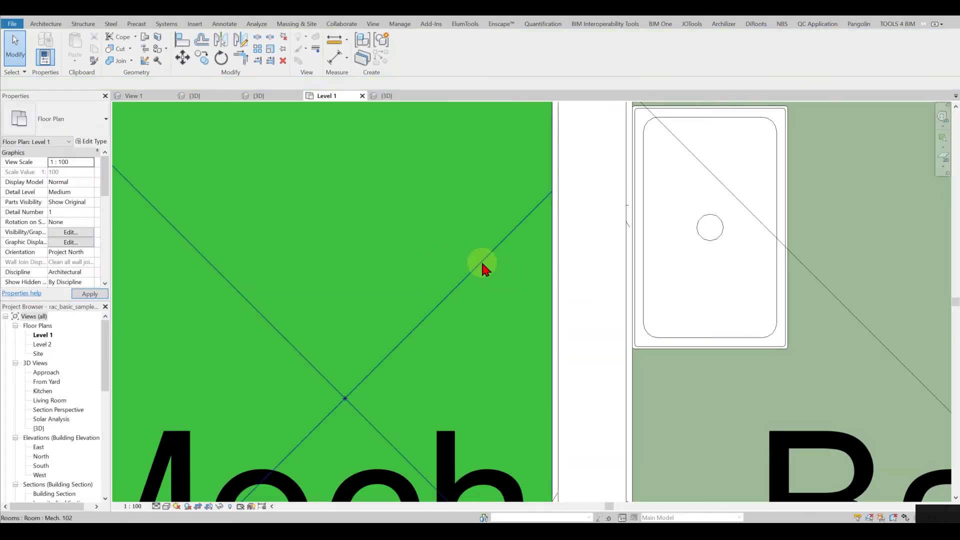
click(694, 337)
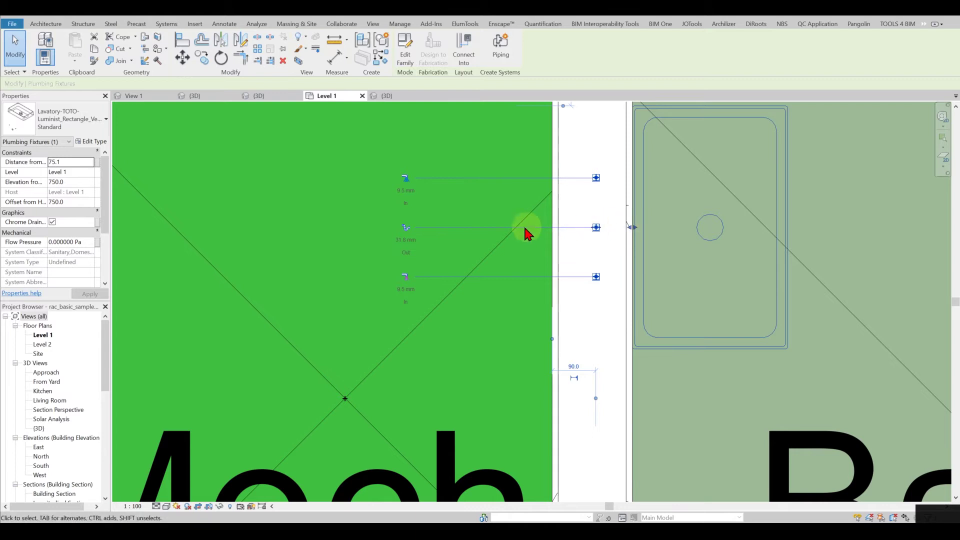
scroll(521, 230, down, 1)
scroll(523, 231, down, 1)
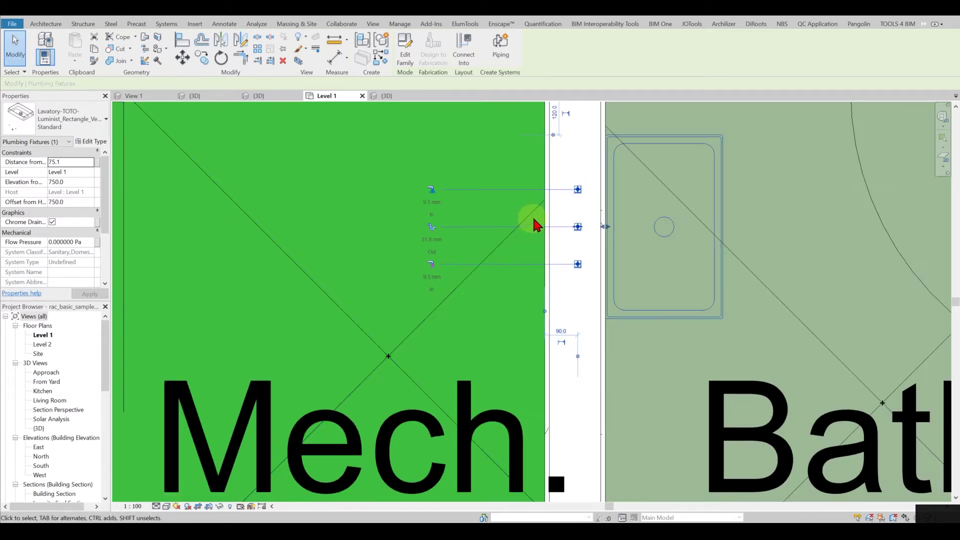
middle_drag(641, 227, 572, 273)
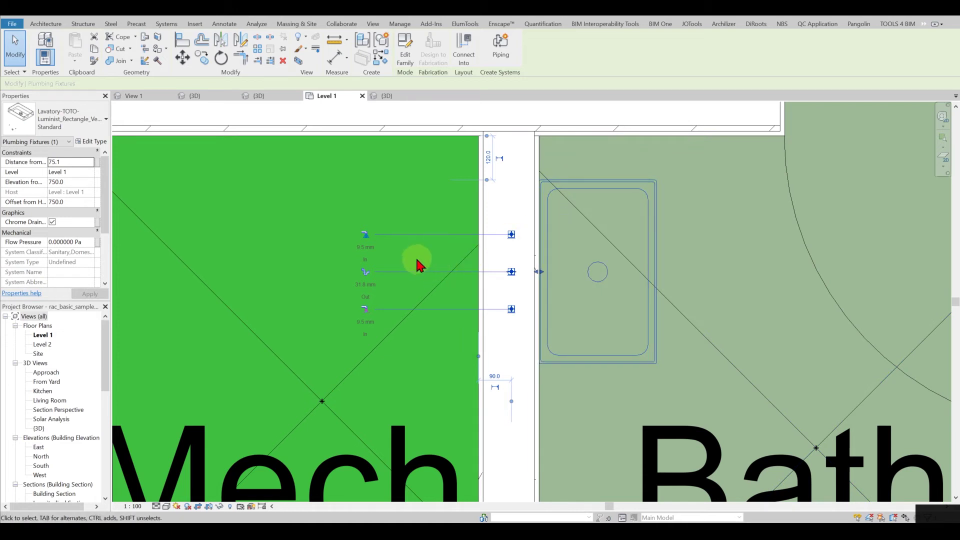
- Start a pipe from the sink's water connector with a 20.0 mm diameter
click(365, 235)
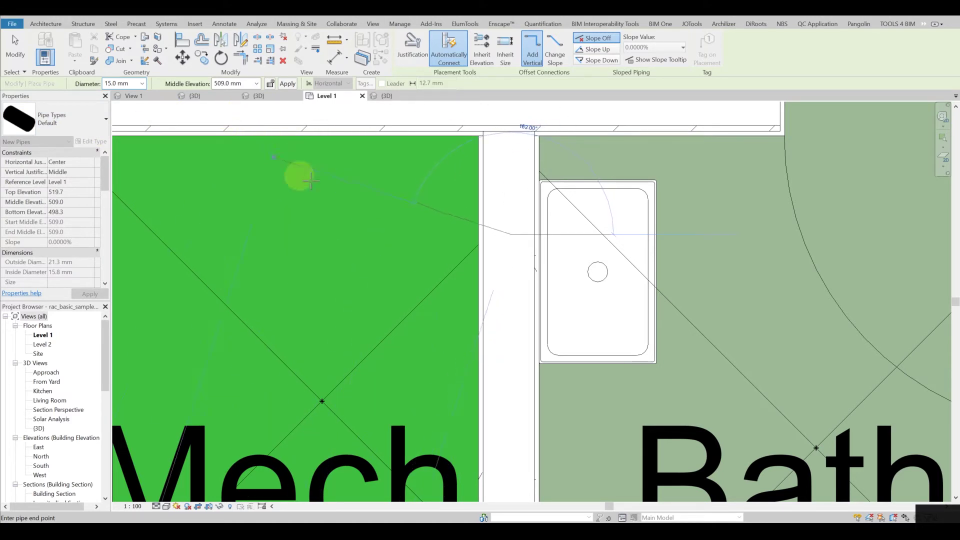
middle_drag(479, 217, 464, 304)
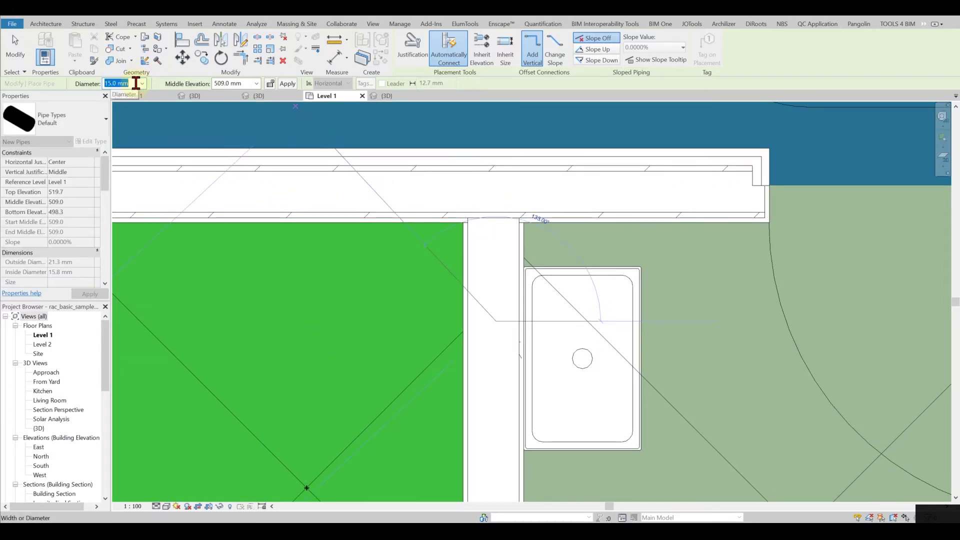
click(143, 83)
click(132, 102)
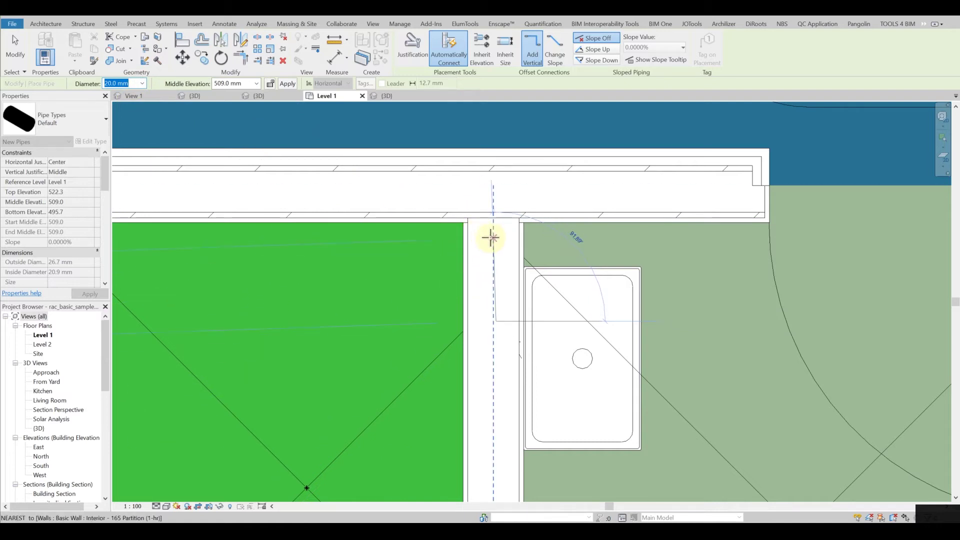
- End the pipe in the partition wall, dismiss the missing segment warning and cancel placement
click(476, 242)
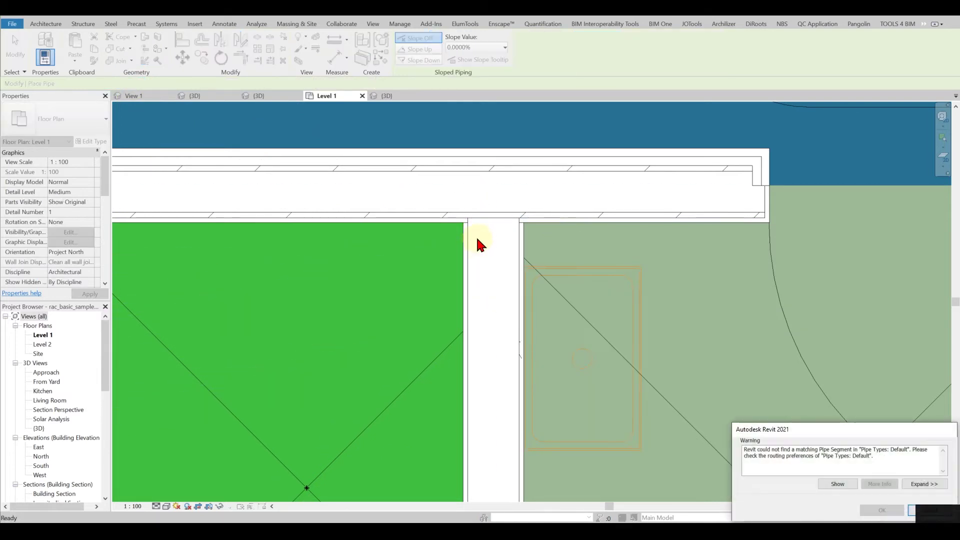
drag(822, 430, 477, 188)
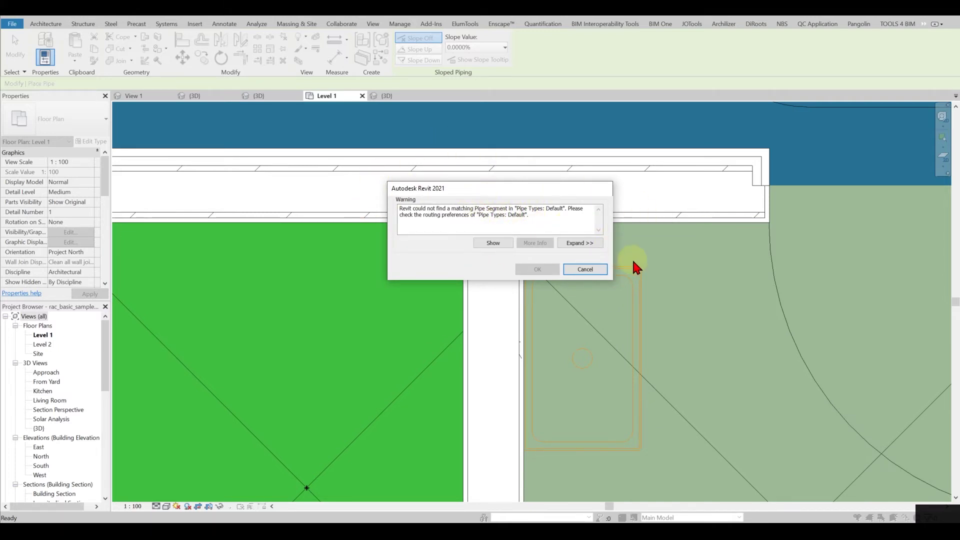
click(586, 270)
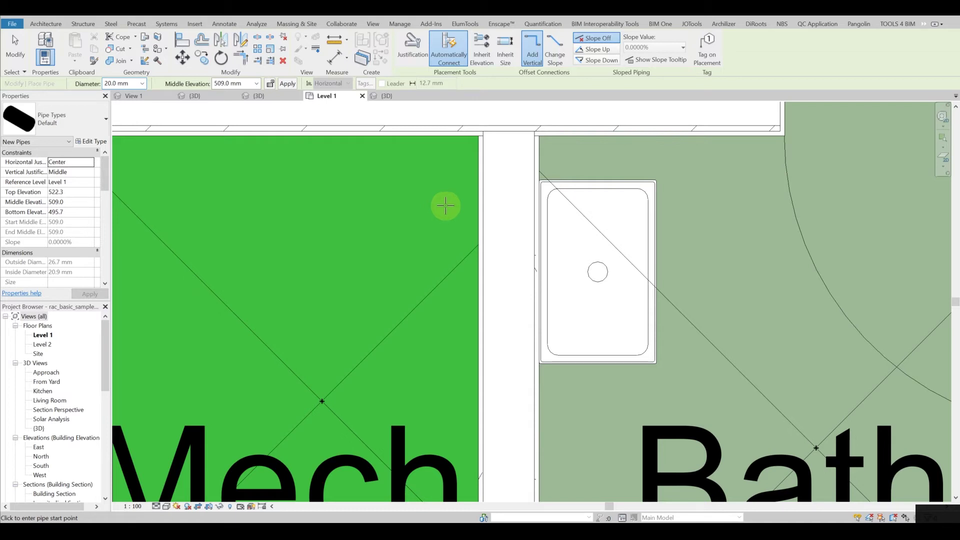
key(Escape)
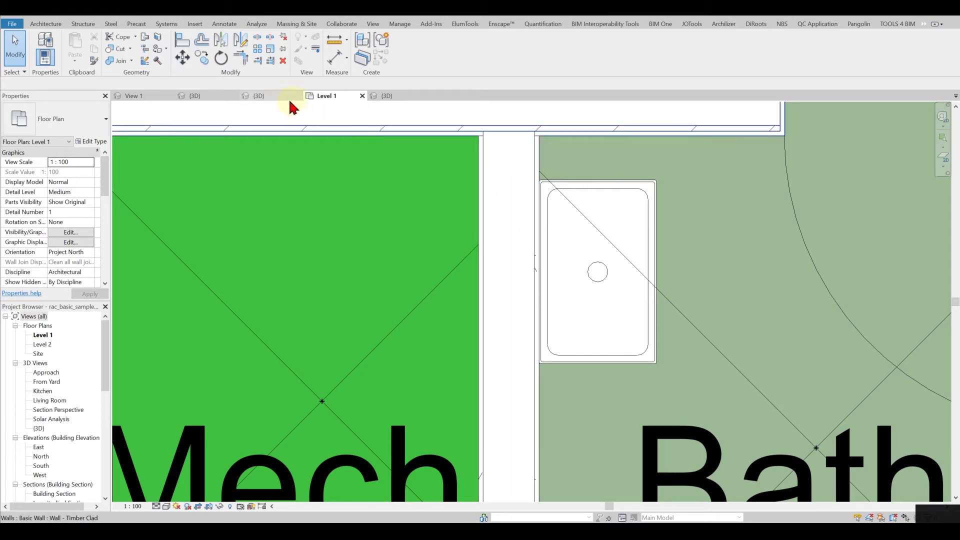
- Switch to the house model's 3D view
click(274, 95)
click(200, 95)
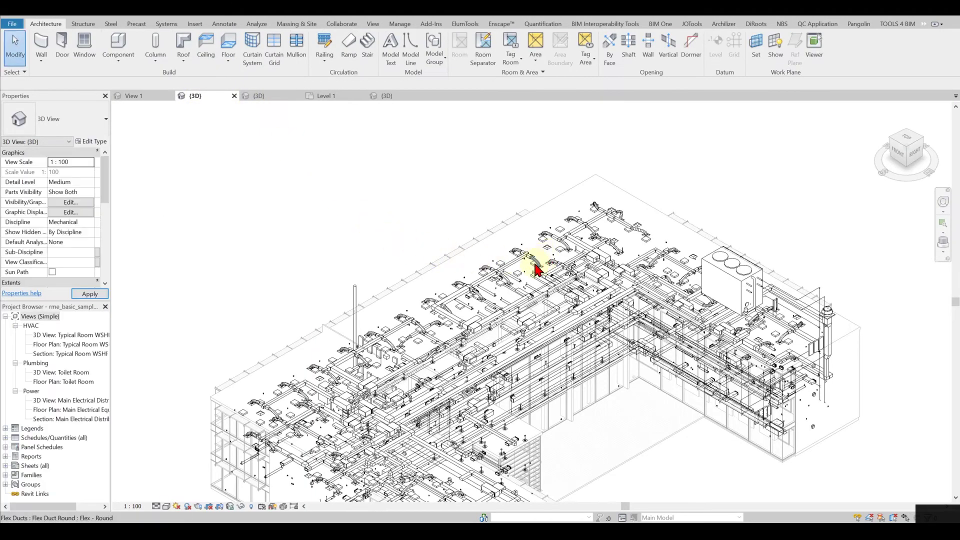
click(274, 97)
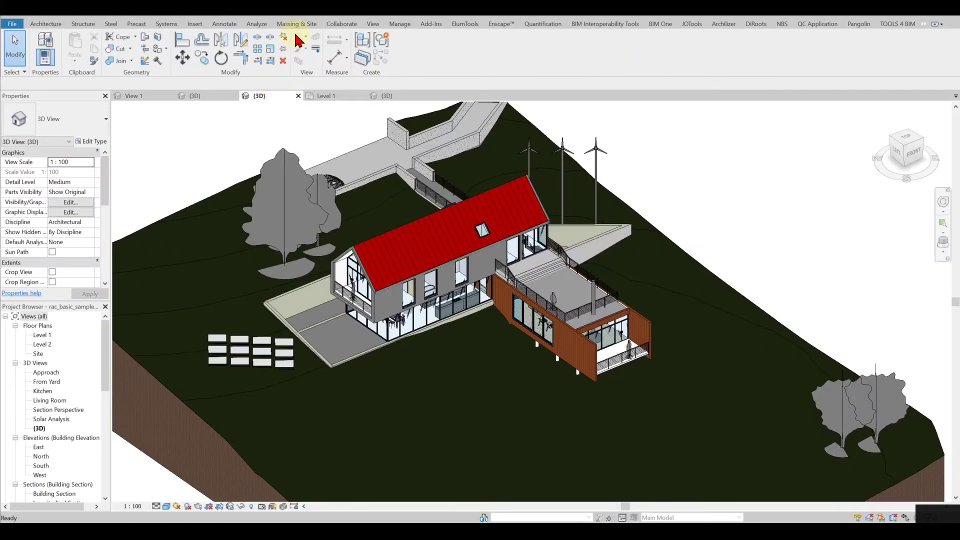
click(396, 25)
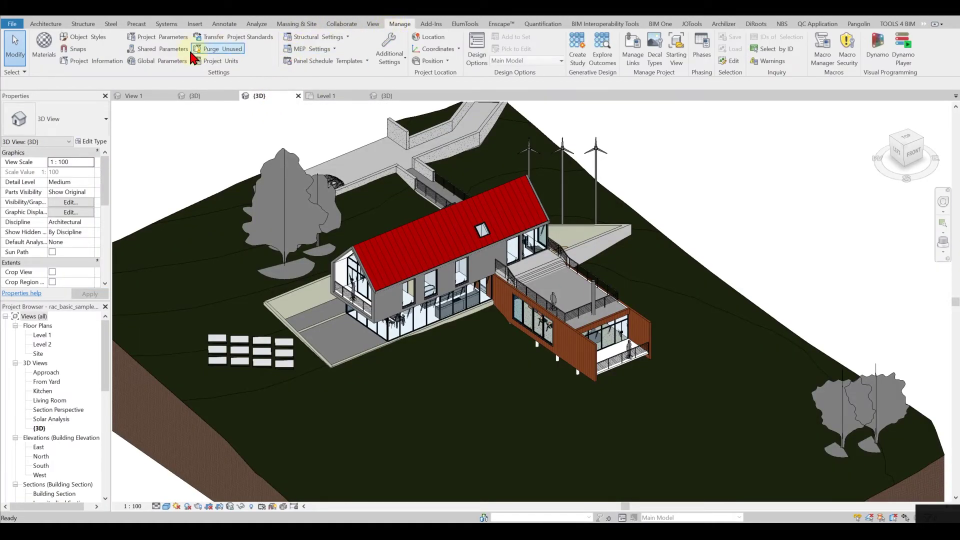
- Transfer standards from rme_basic_sample_project with only Pipe Insulation, Schedule Types, Settings and Types ticked
click(210, 37)
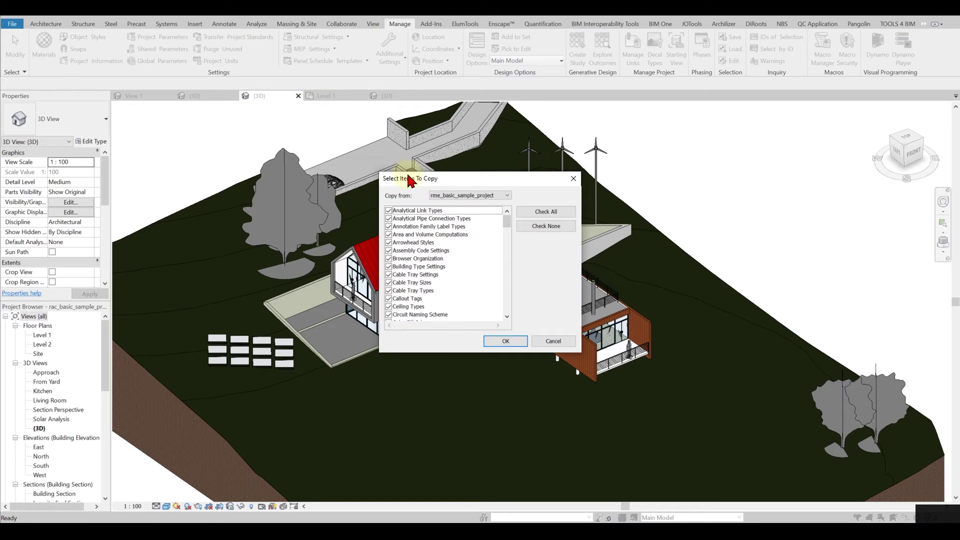
click(546, 226)
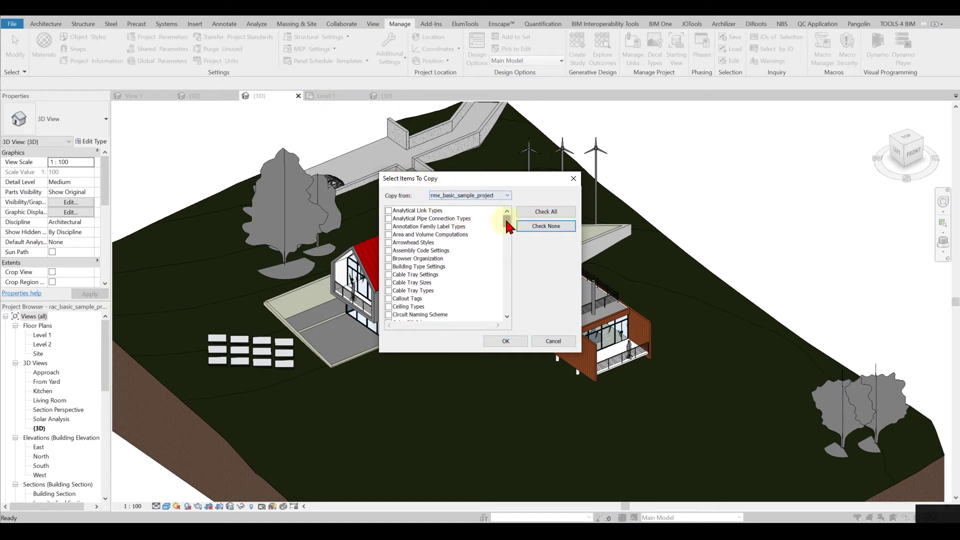
drag(509, 227, 506, 285)
scroll(435, 271, down, 3)
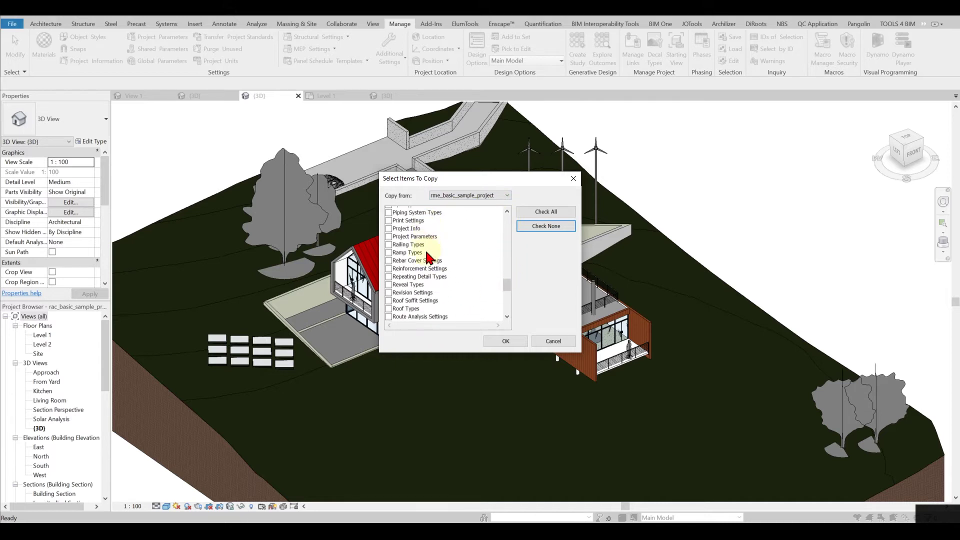
scroll(430, 257, up, 4)
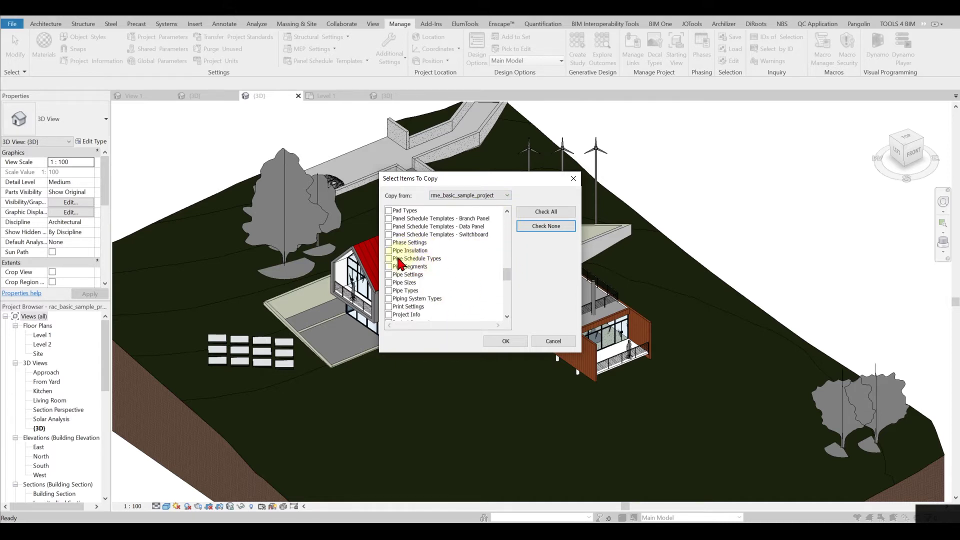
click(389, 251)
click(389, 259)
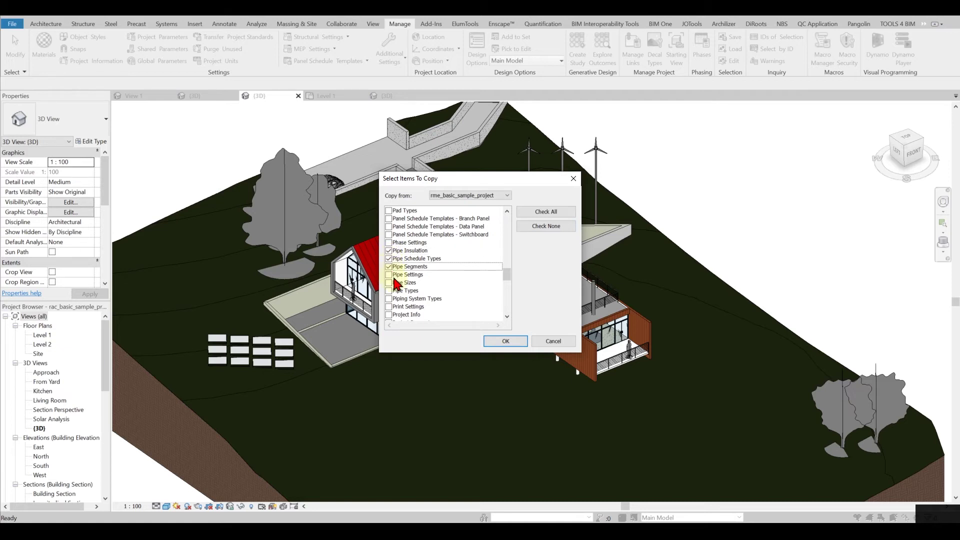
click(389, 274)
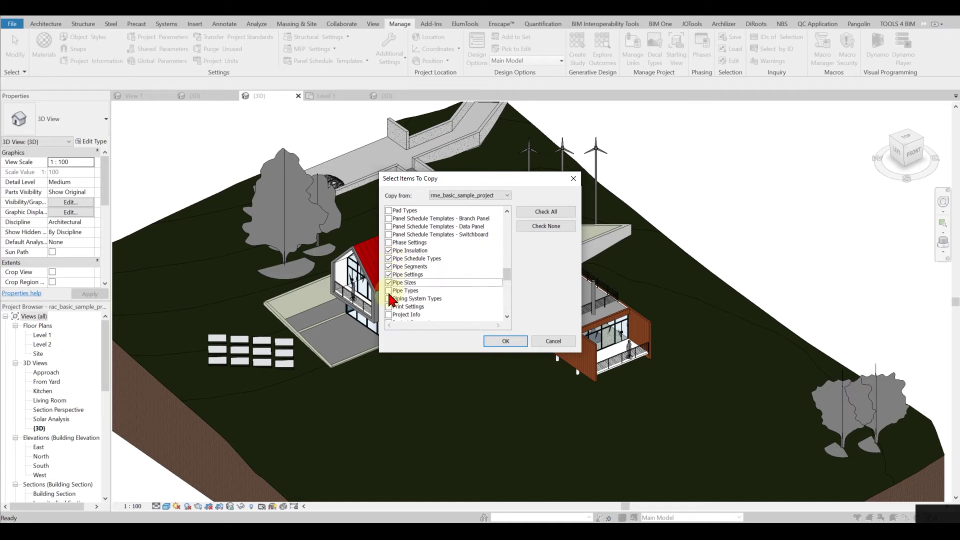
click(390, 292)
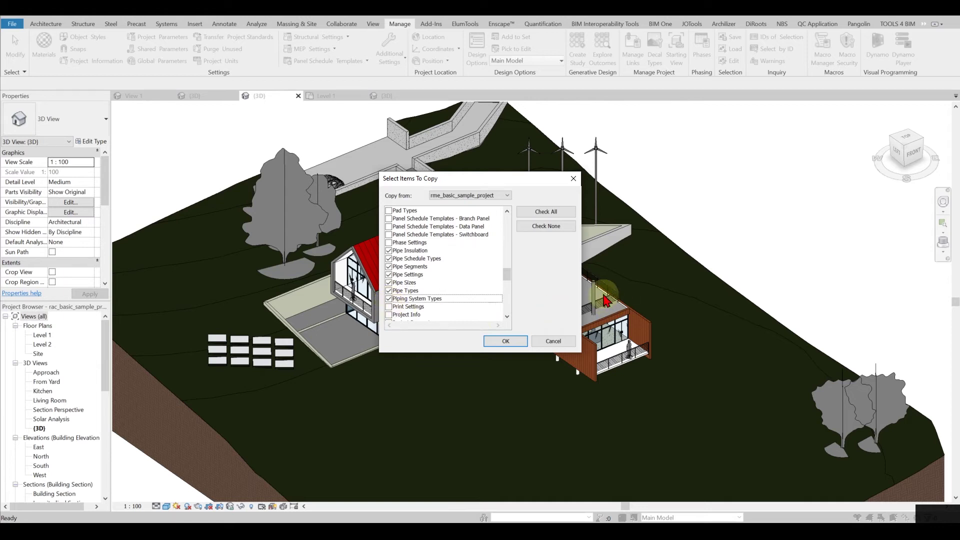
scroll(508, 284, up, 2)
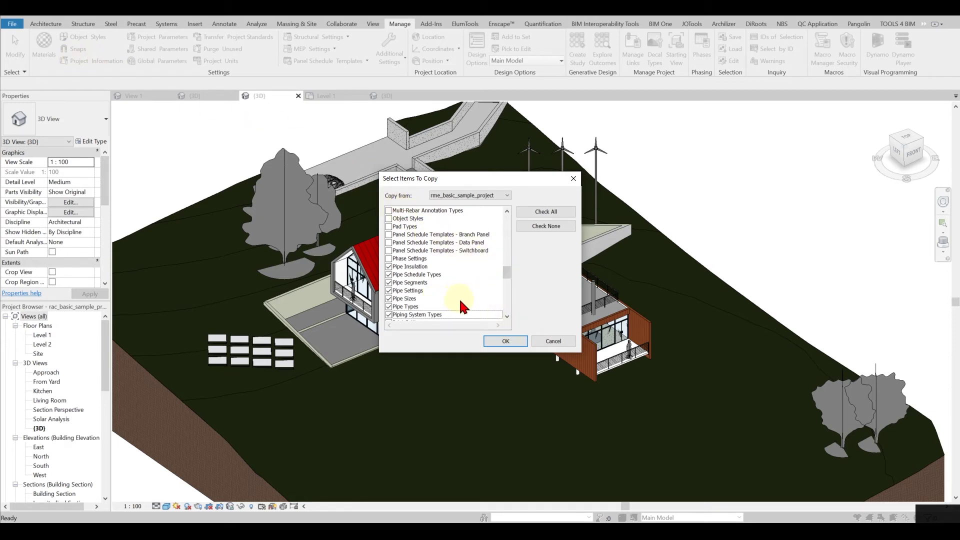
- Confirm the copy, overwriting duplicate types, and return to the Level 1 plan
click(507, 342)
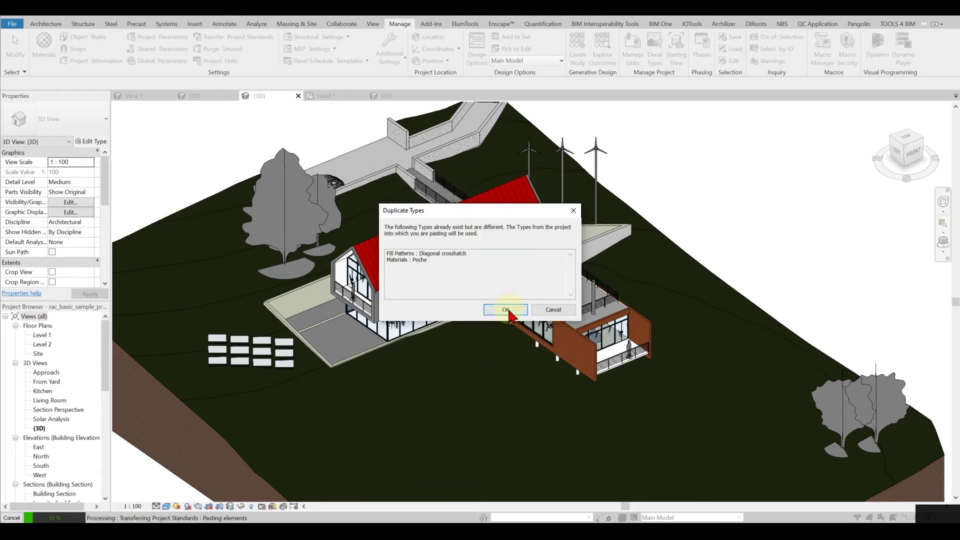
click(507, 311)
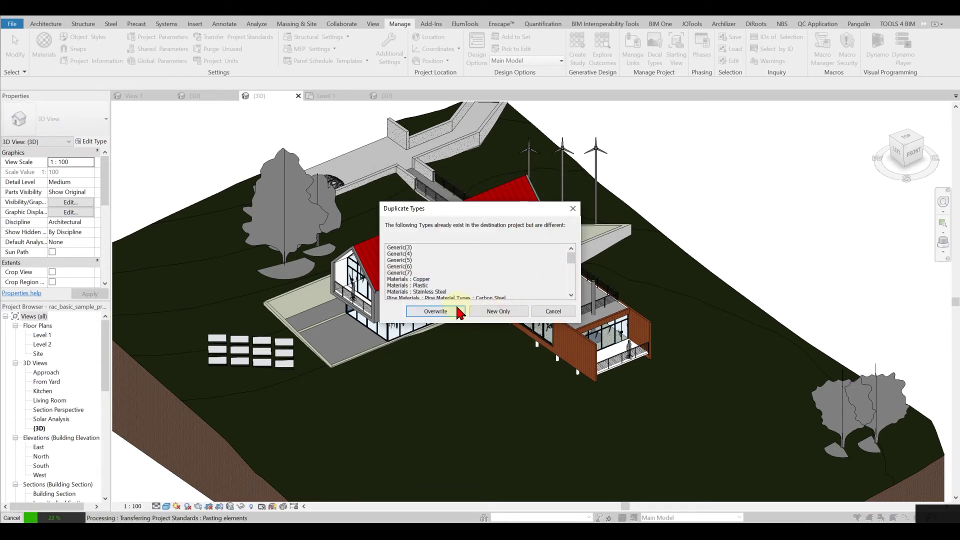
click(456, 312)
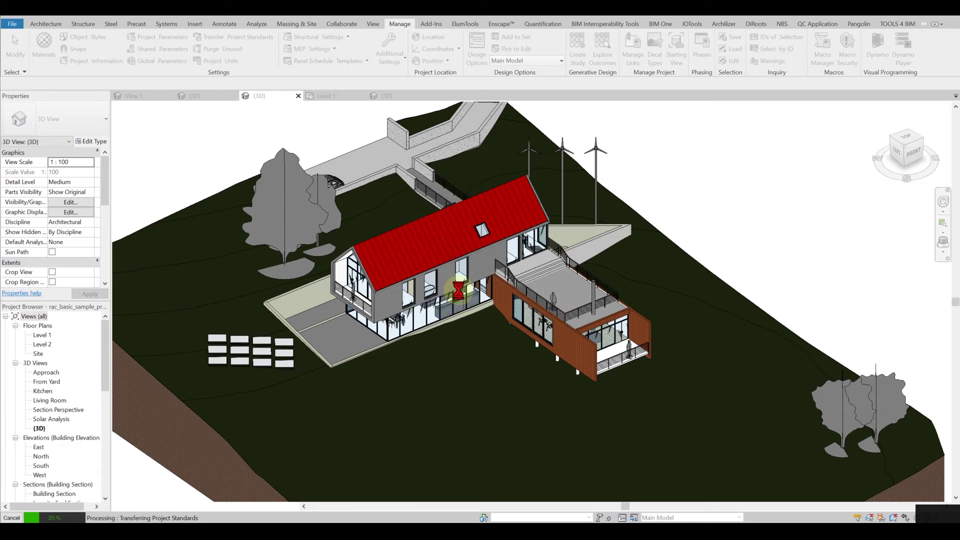
click(327, 97)
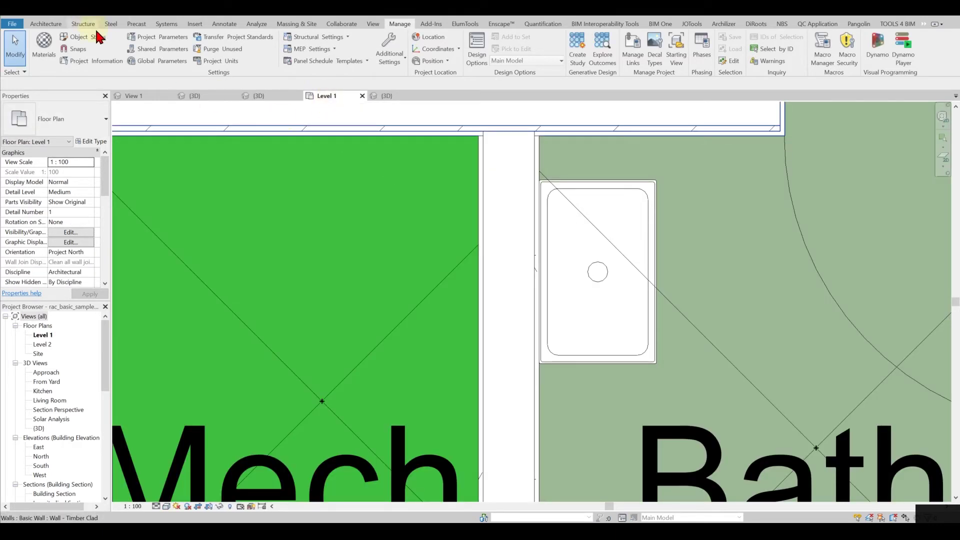
- Open the Routing Preferences of the Default pipe type from the Pipe tool
click(167, 24)
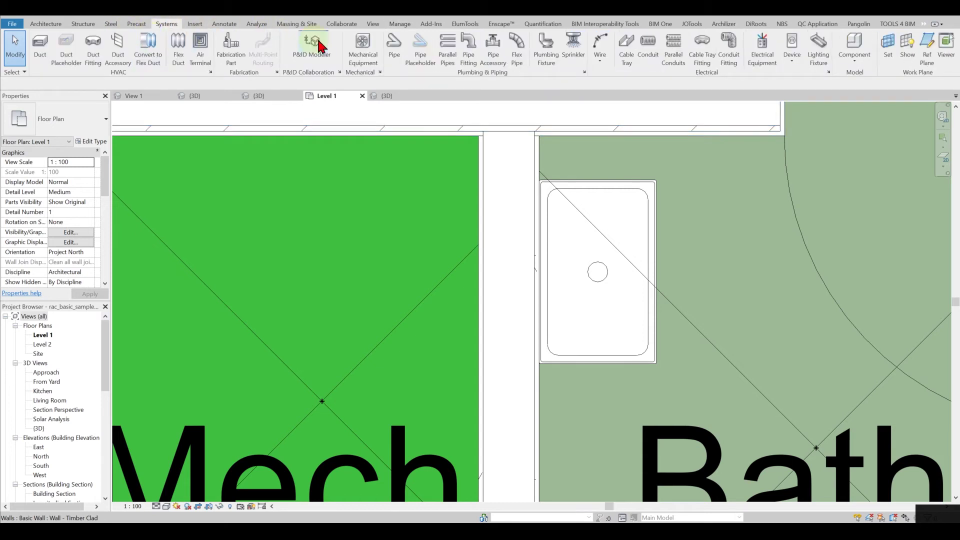
click(396, 50)
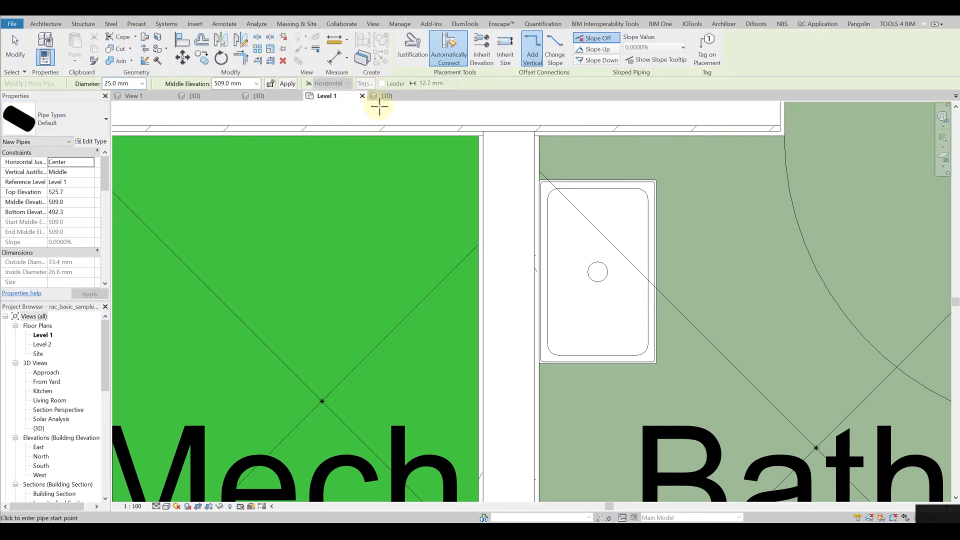
click(103, 142)
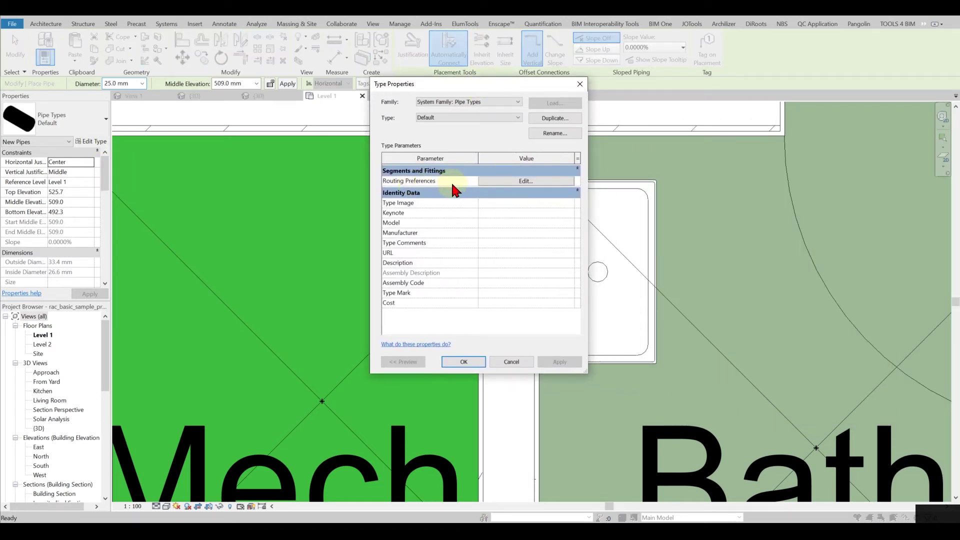
click(520, 182)
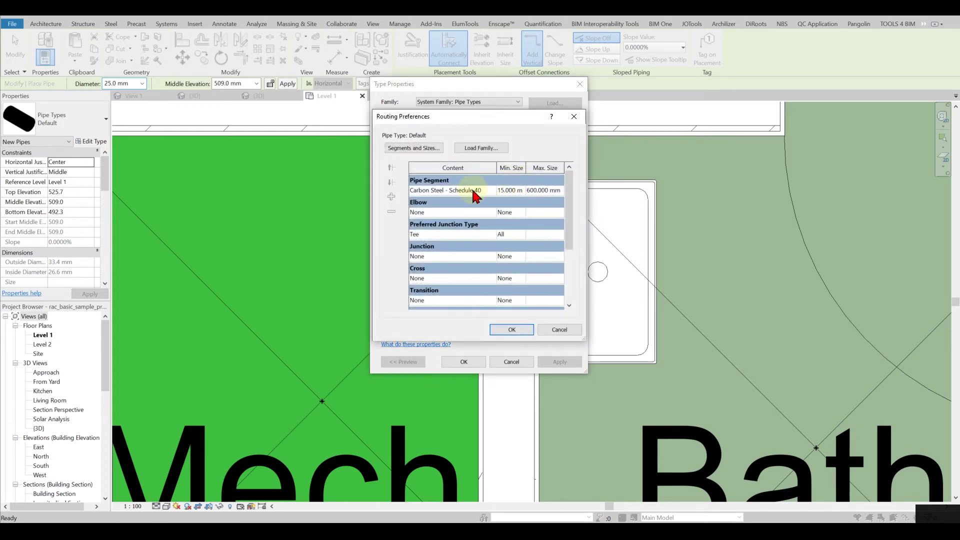
- Set the elbow to M_Bend - PVC - Sch 40 - DWV for all sizes
scroll(471, 205, down, 3)
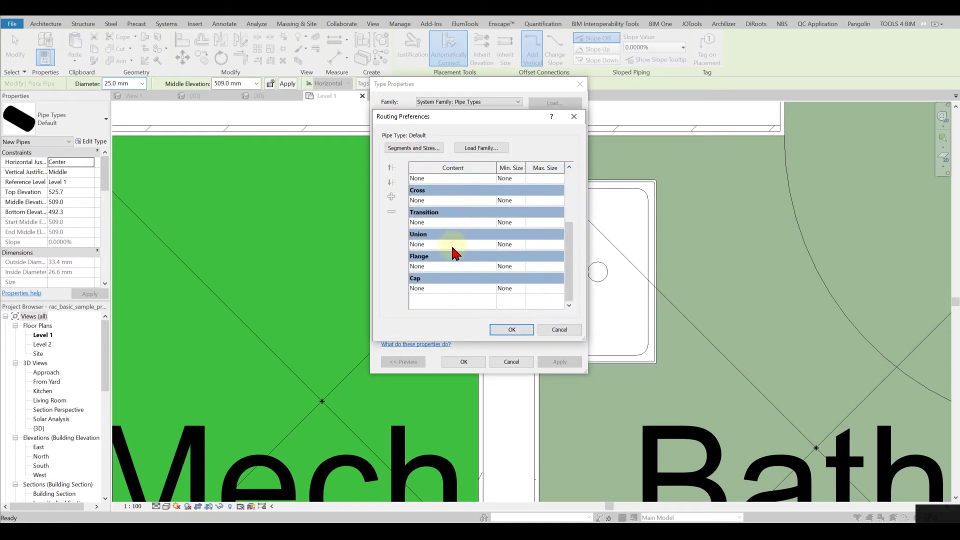
scroll(502, 205, up, 3)
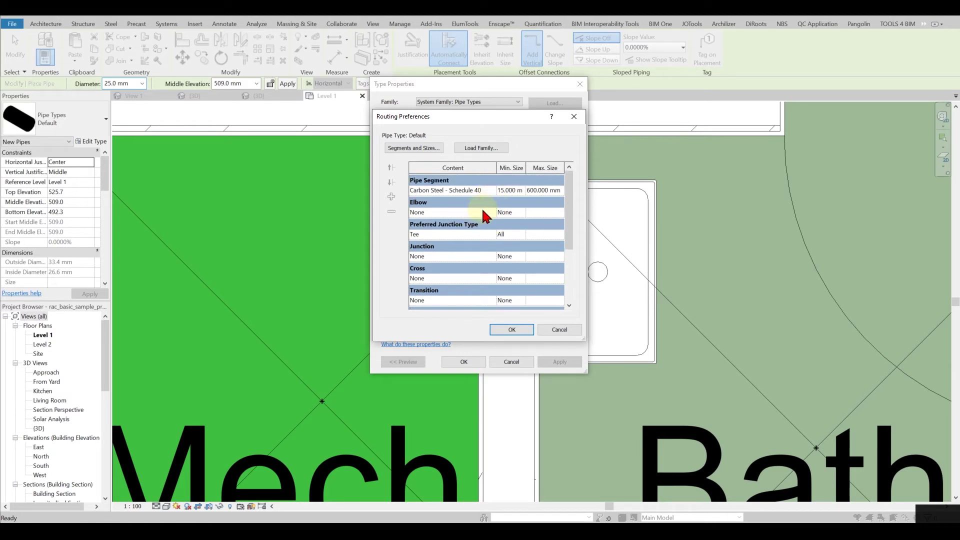
click(490, 213)
click(483, 231)
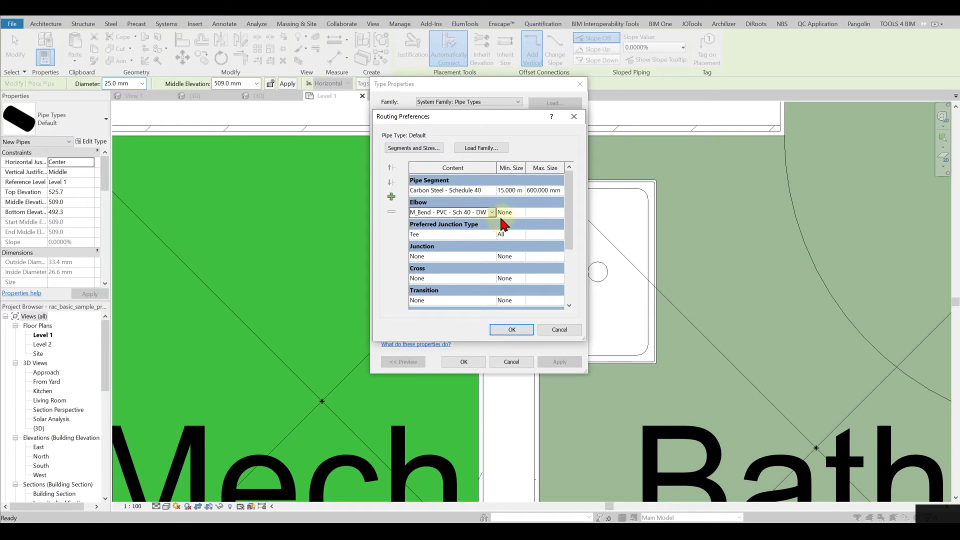
click(522, 213)
click(521, 245)
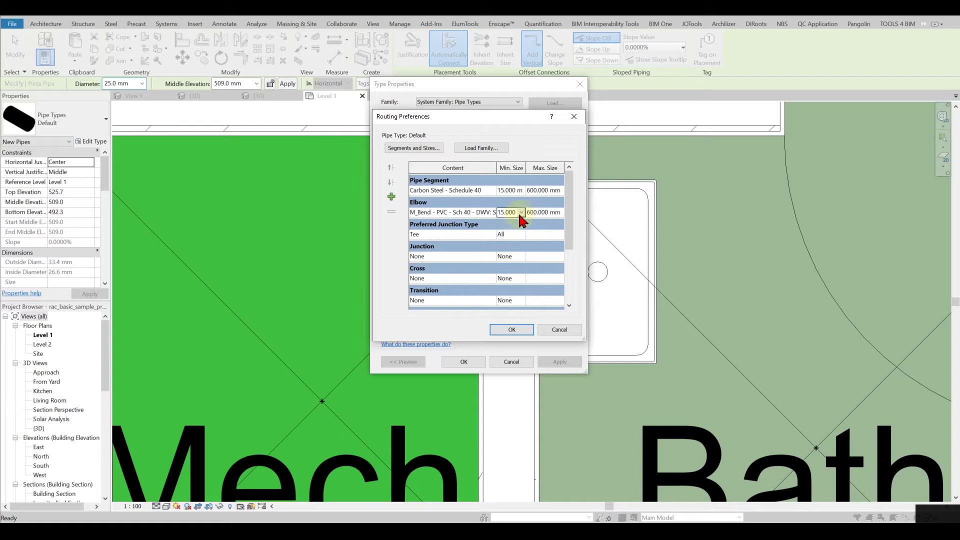
click(521, 212)
click(502, 231)
- Use M_Tee - Generic: Standard for junctions and M_Cross - Generic: Standard for crosses, all sizes
click(498, 235)
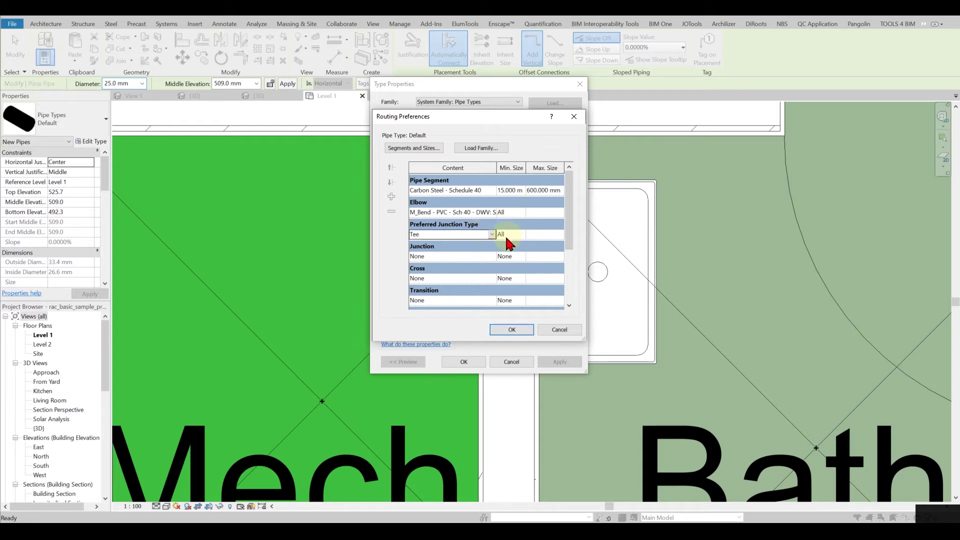
click(488, 261)
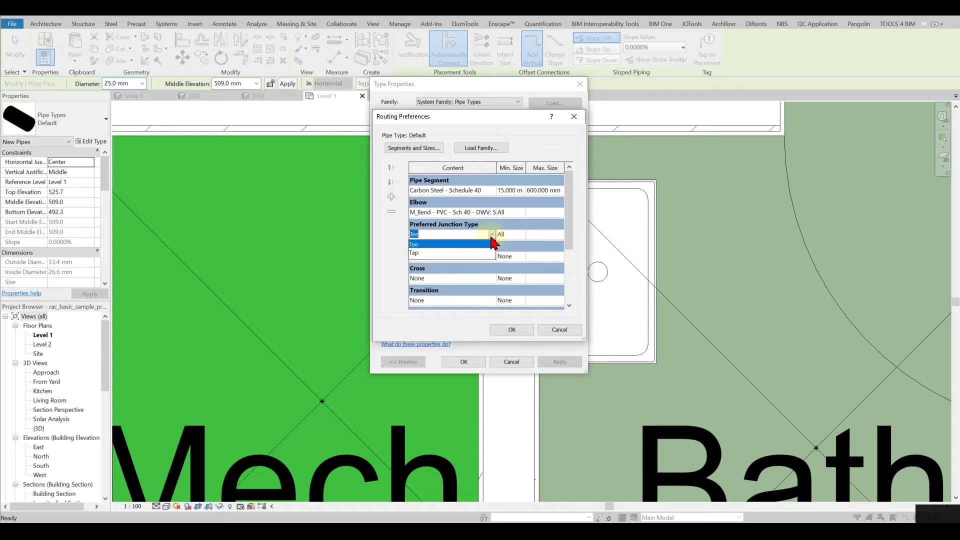
click(493, 257)
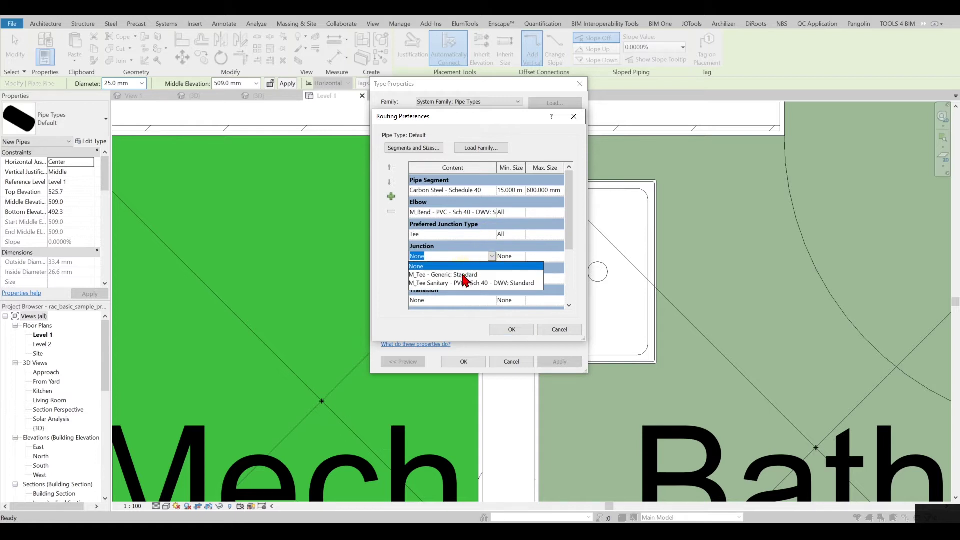
click(469, 275)
click(521, 256)
click(523, 256)
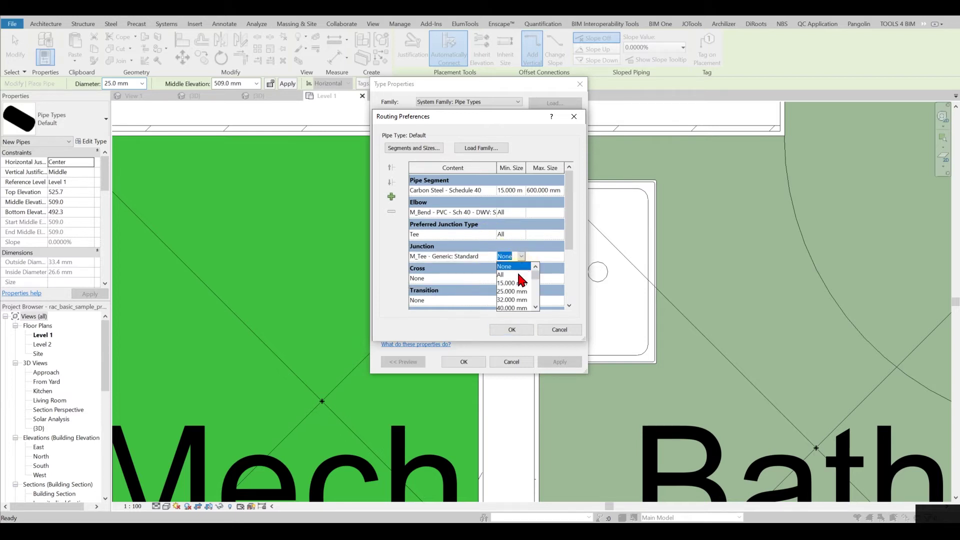
click(506, 265)
click(483, 278)
click(492, 278)
click(470, 295)
- Set the transition fitting to the PVC reducer for all sizes
click(521, 278)
click(506, 287)
scroll(500, 299, down, 1)
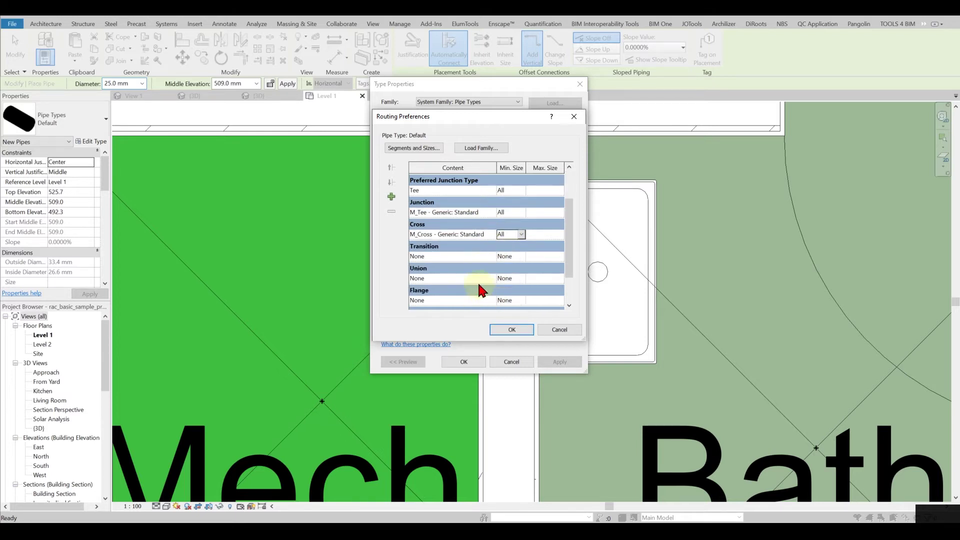
click(492, 256)
click(482, 275)
click(521, 256)
click(523, 256)
- Set the union fitting to M_Coupling - Generic: Standard for all sizes
click(505, 265)
click(484, 278)
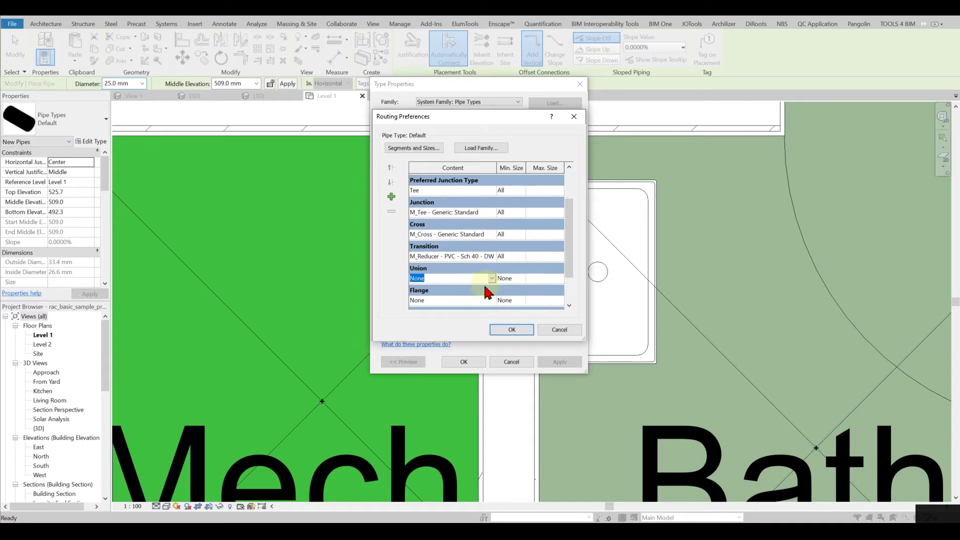
click(492, 278)
click(469, 296)
click(521, 278)
click(523, 278)
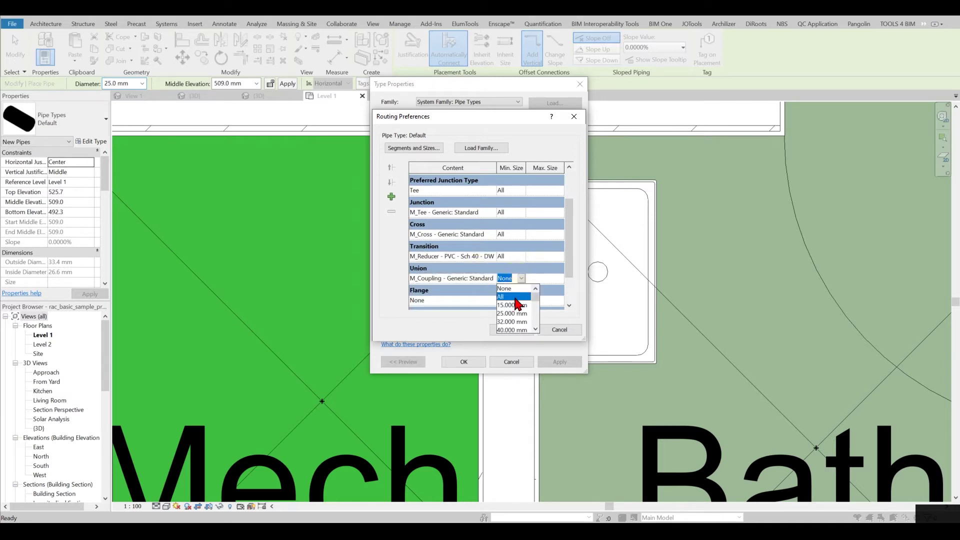
click(506, 287)
- Set the cap to M_Cap - Generic: Standard for all sizes and confirm both dialogs
scroll(492, 273, down, 1)
click(492, 266)
click(521, 266)
click(523, 266)
click(506, 275)
click(492, 288)
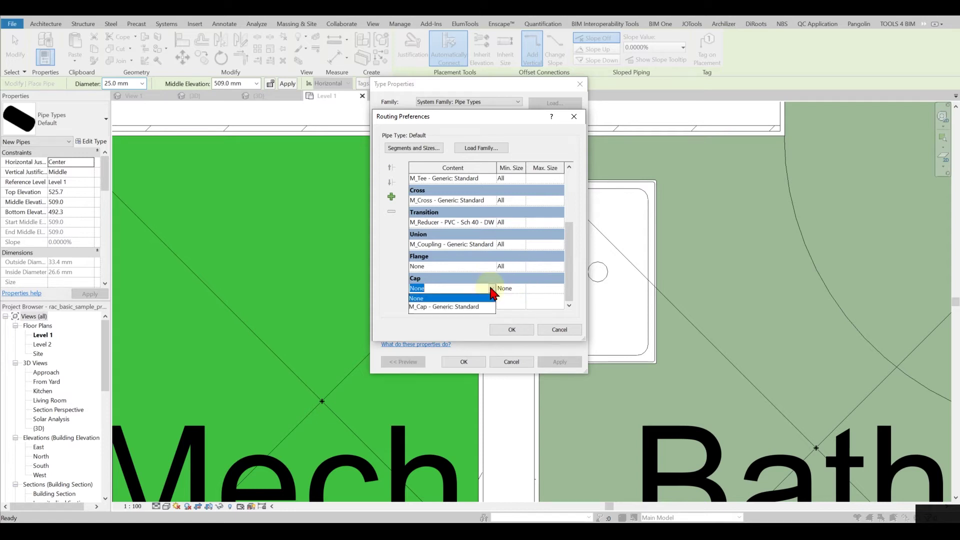
click(470, 304)
click(517, 290)
click(521, 289)
click(517, 297)
click(512, 330)
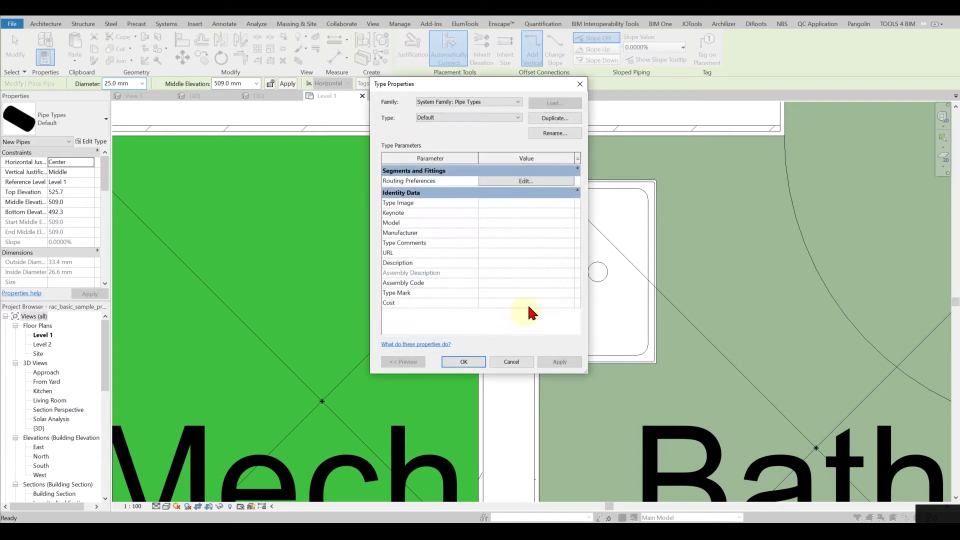
click(461, 362)
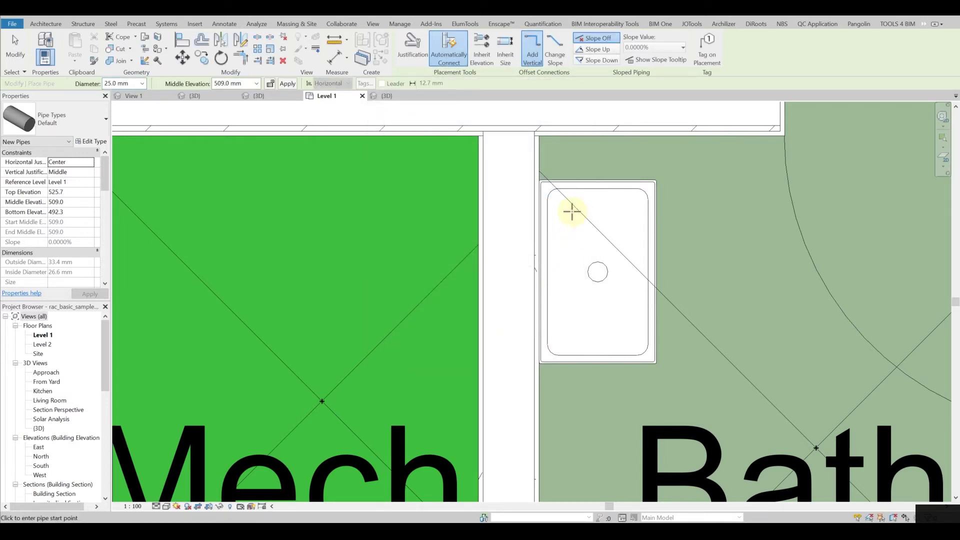
- Draw a pipe from the sink's top connector to an end point in the Mech room
key(Escape)
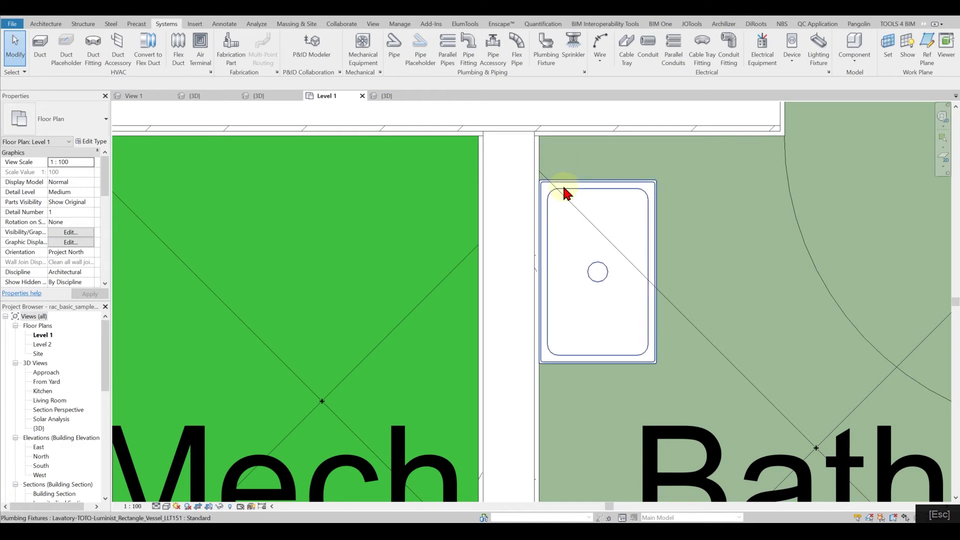
click(564, 189)
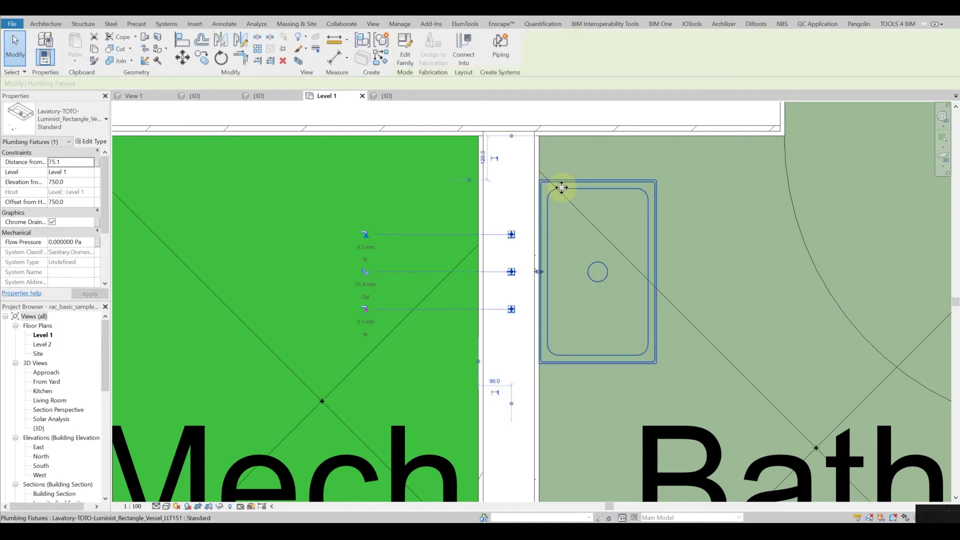
click(364, 234)
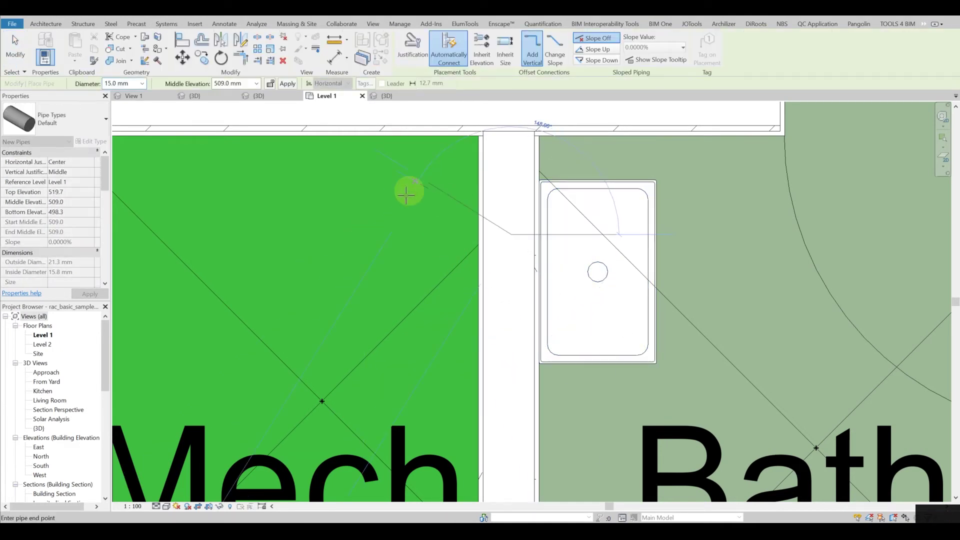
click(376, 233)
key(Escape)
key(Escape)
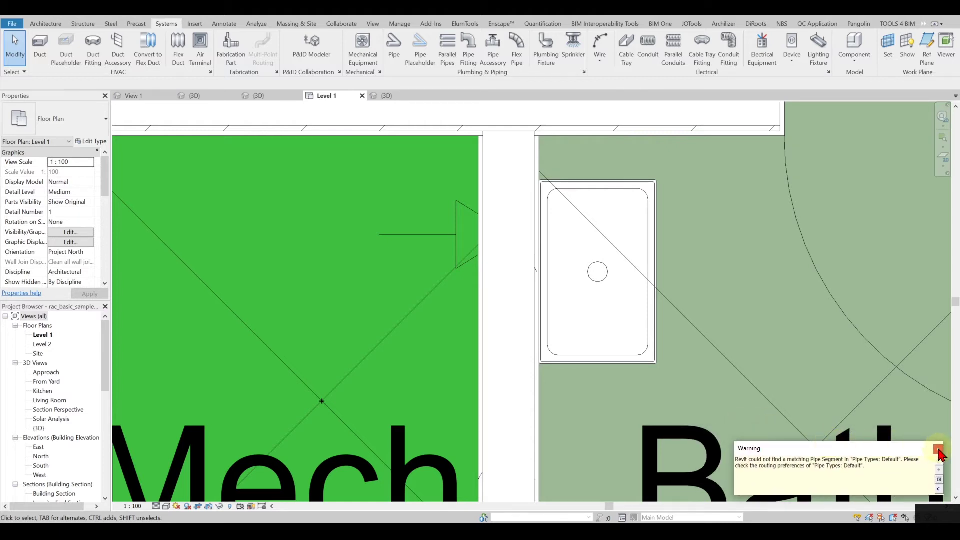
- Dismiss the pipe segment warning and set the Level 1 plan's detail level to Fine
click(939, 450)
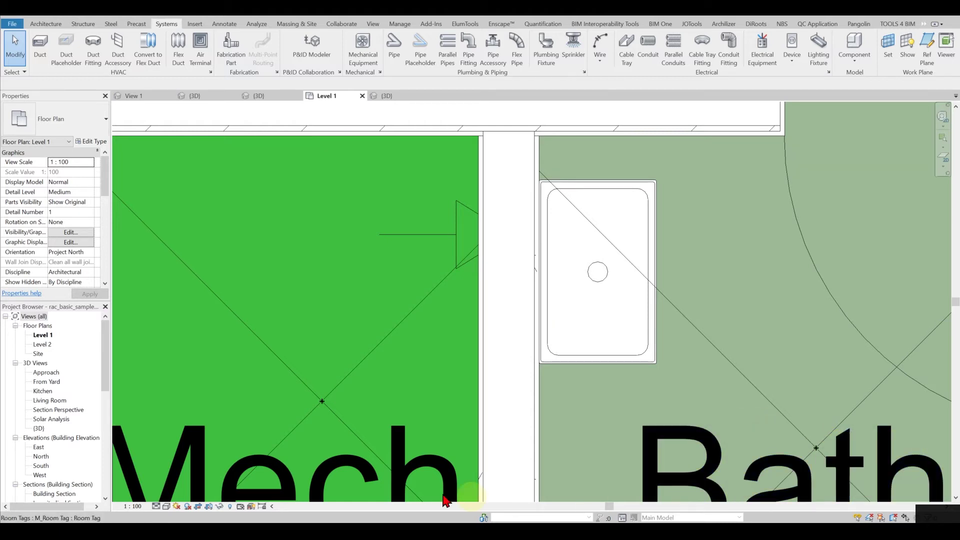
click(156, 507)
click(168, 498)
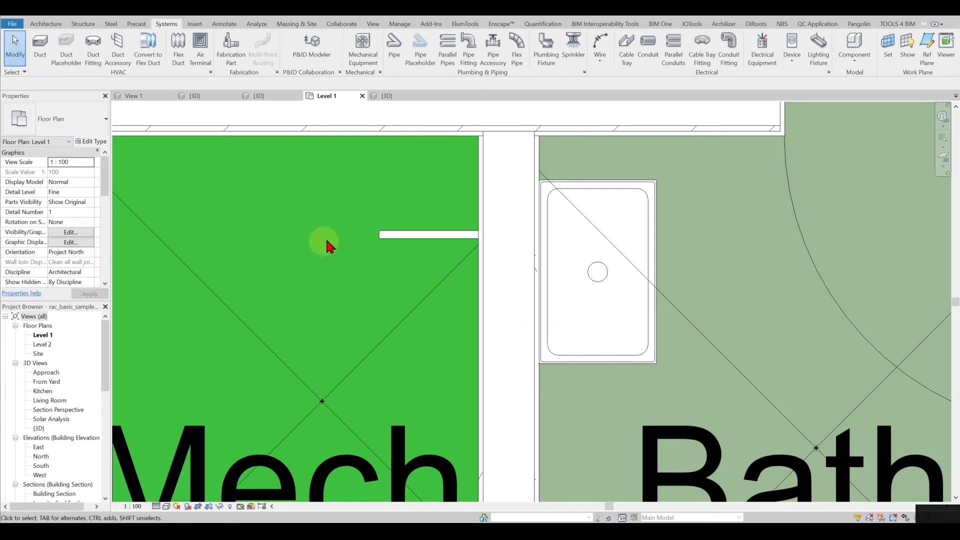
click(156, 506)
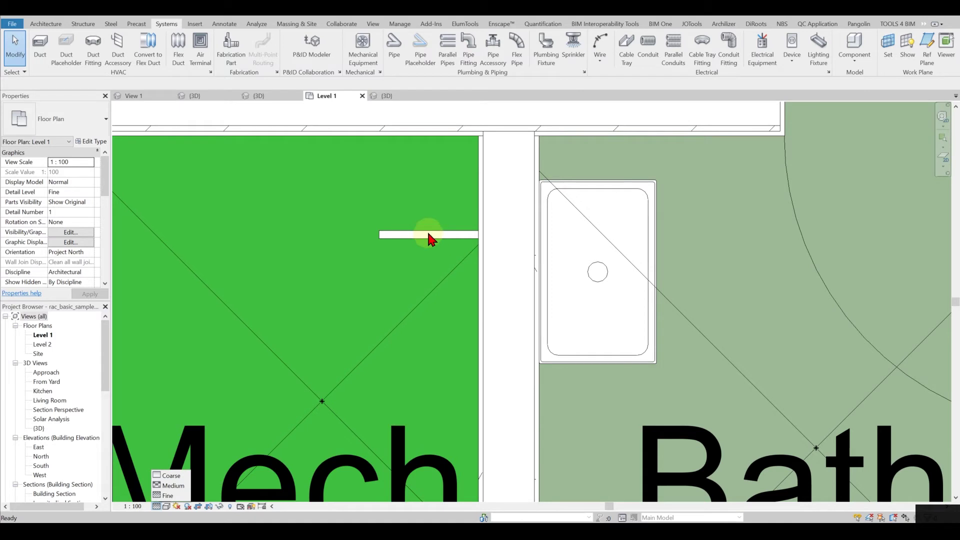
key(Escape)
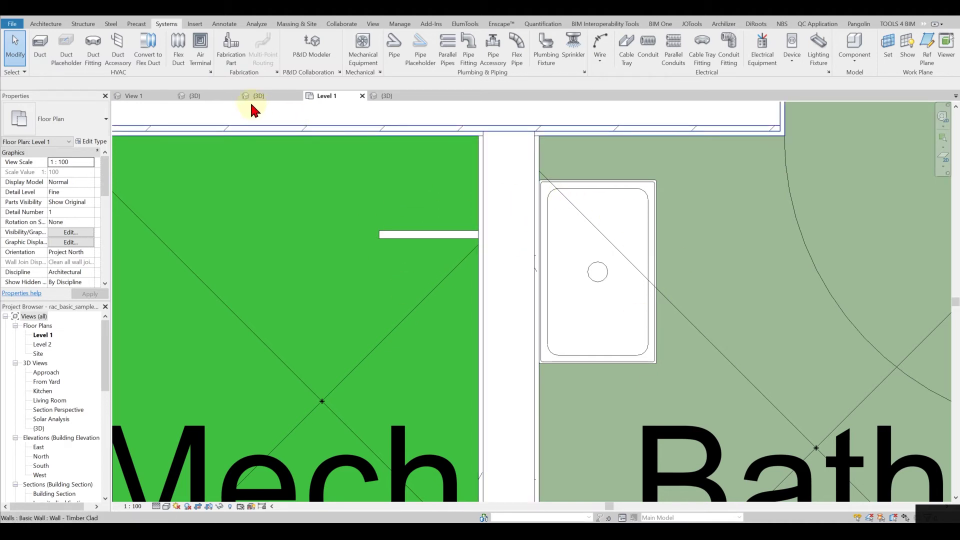
- Close the extra 3D views without saving, leaving only the Level 1 plan open
click(234, 96)
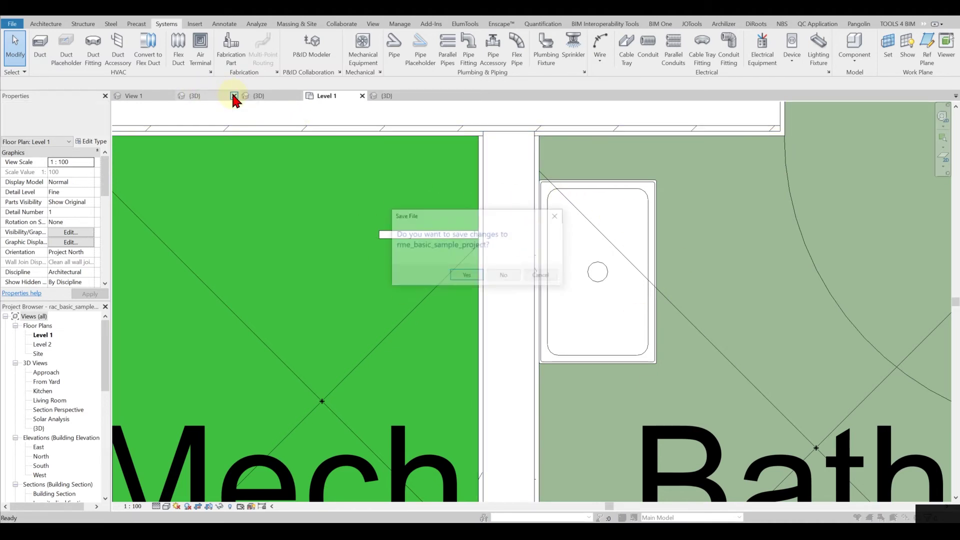
click(503, 276)
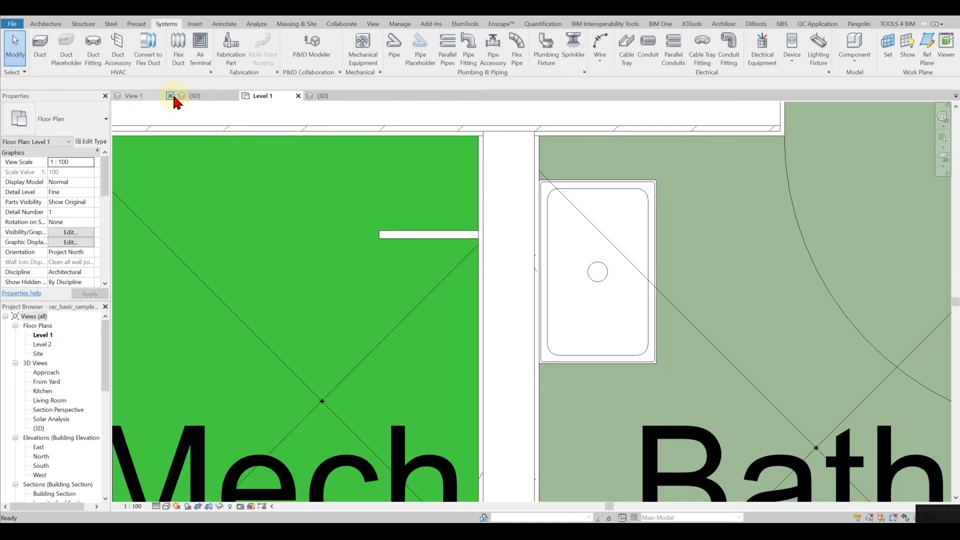
click(231, 155)
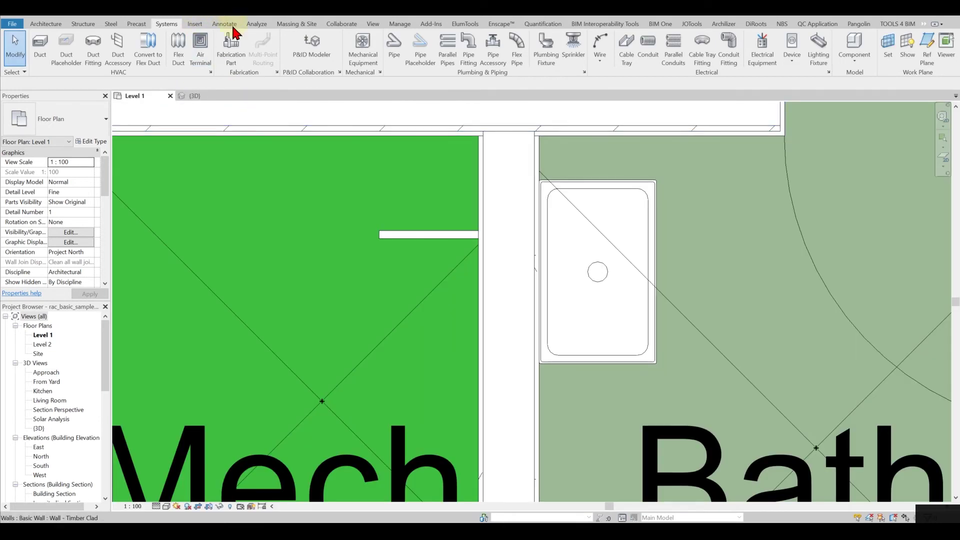
click(236, 96)
click(433, 202)
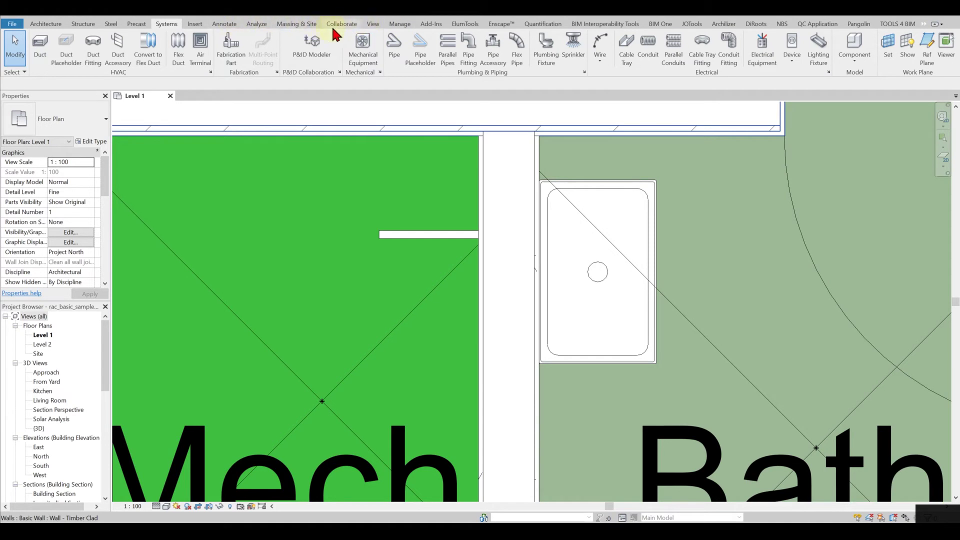
- Create a section-boxed 3D view around the pipe, the partition wall and the sink
click(430, 24)
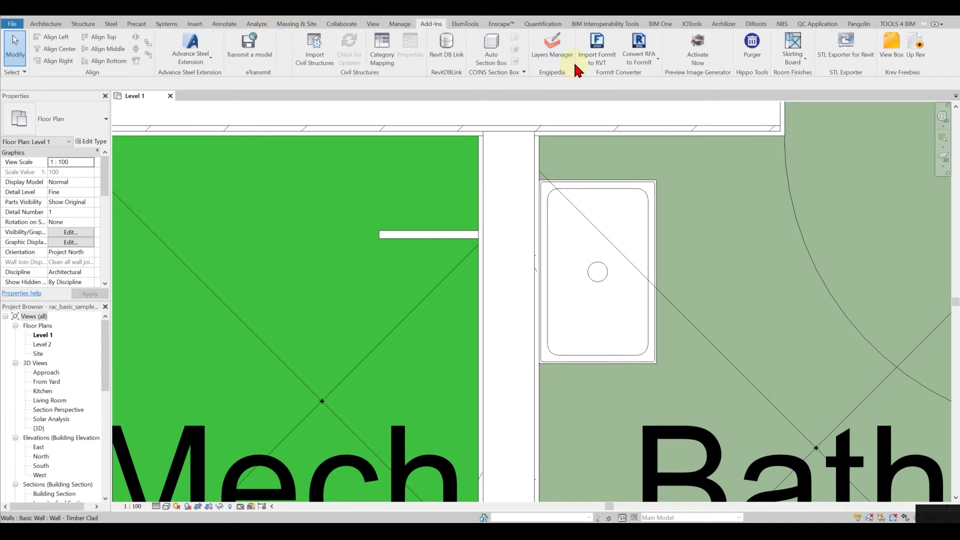
click(488, 52)
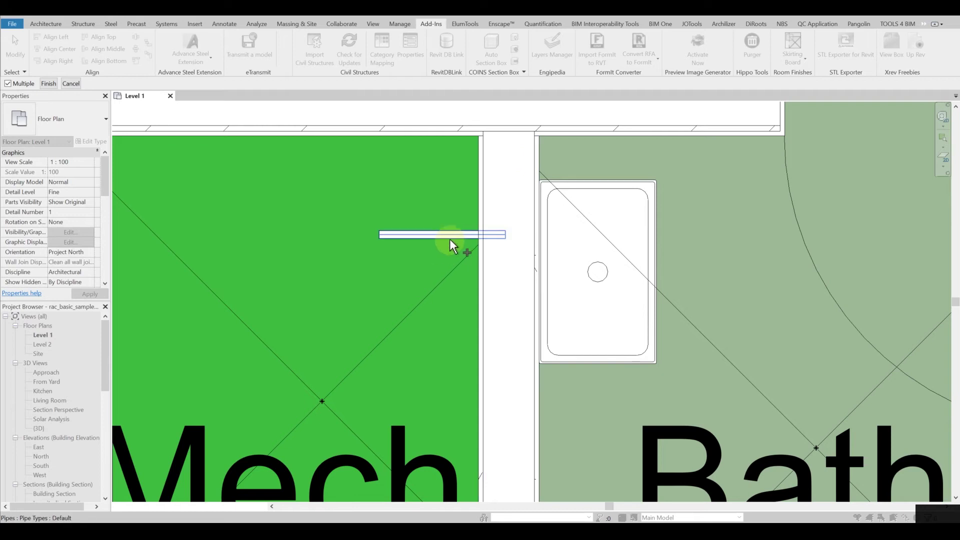
click(452, 235)
click(481, 259)
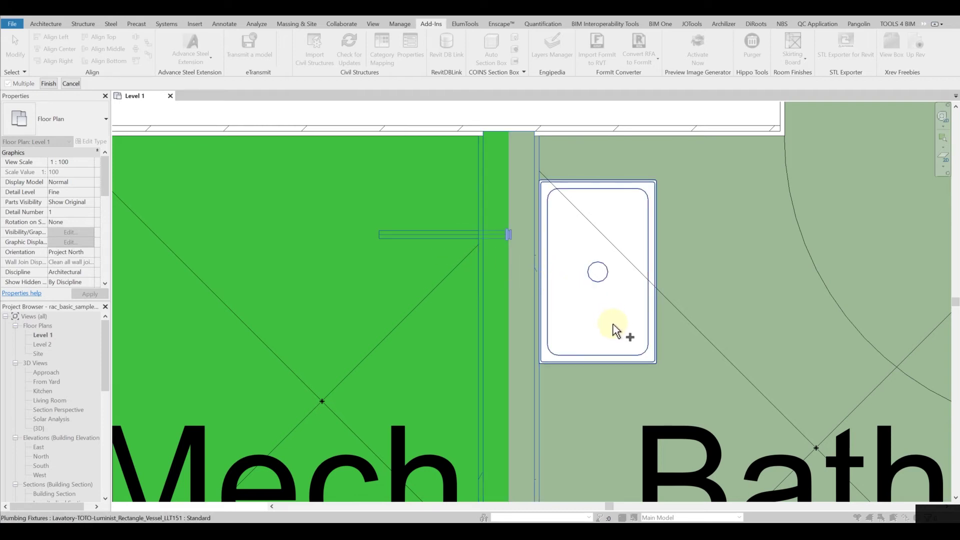
click(620, 356)
click(49, 84)
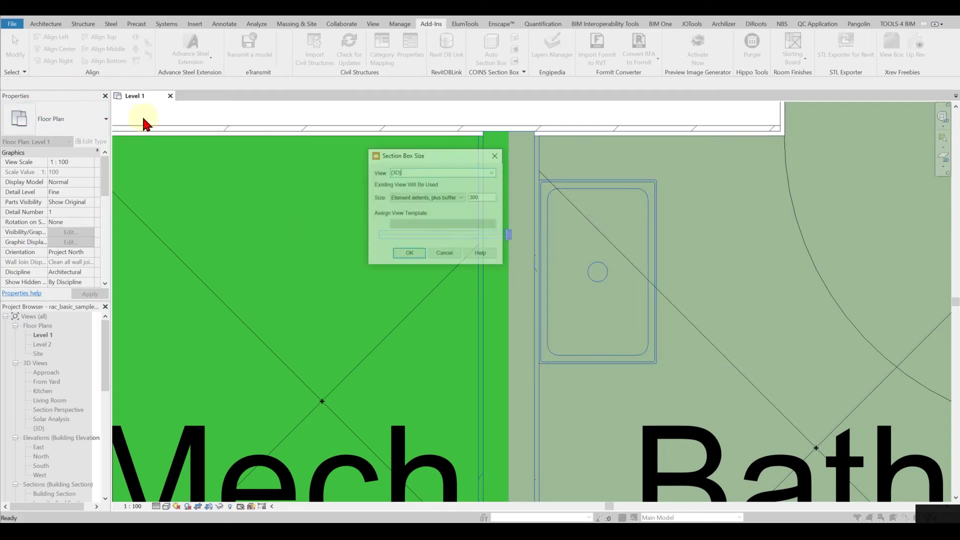
click(416, 257)
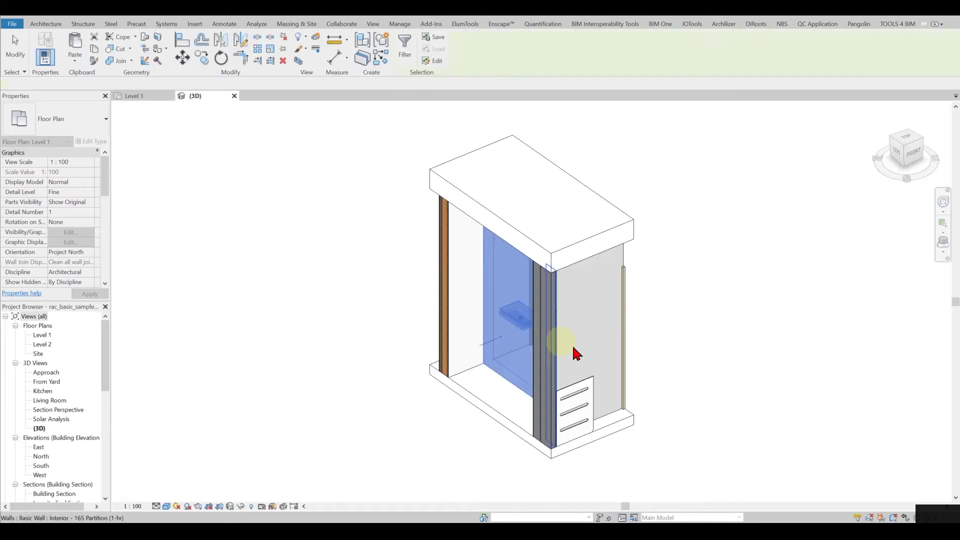
- Orbit the cropped 3D view to inspect the toilet and basin around the wall
shift+middle_drag(658, 330, 401, 311)
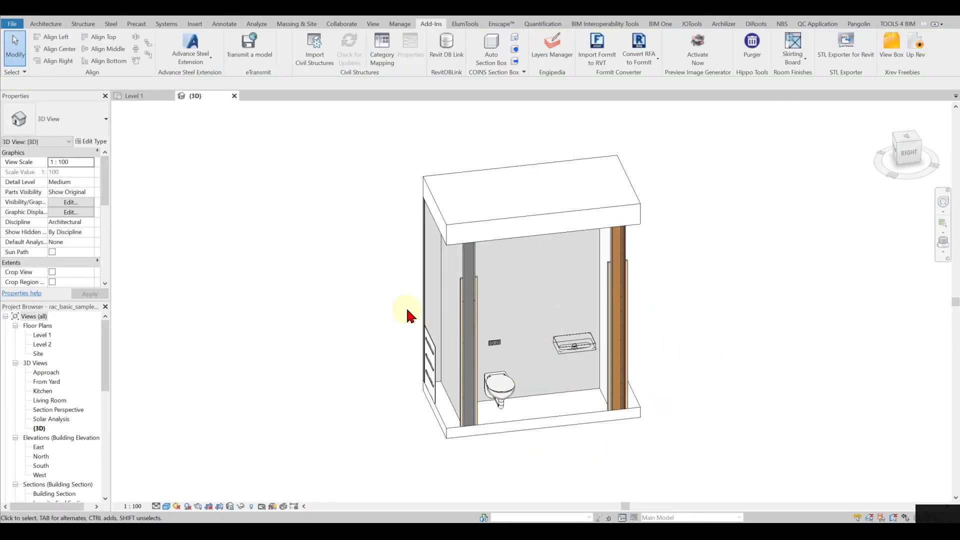
shift+middle_drag(602, 388, 513, 400)
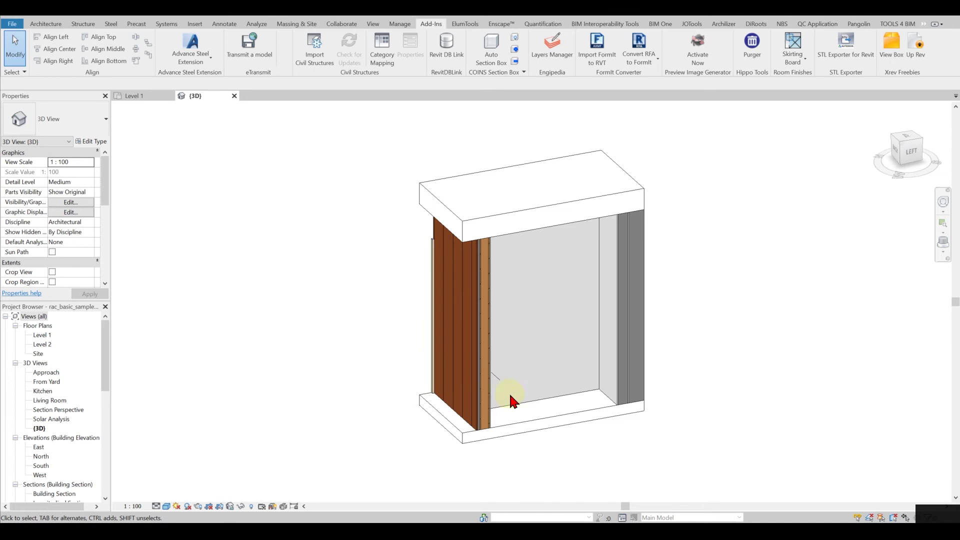
click(166, 507)
- Set the 3D view to Fine detail and orbit to face the wall's front
click(156, 506)
click(170, 495)
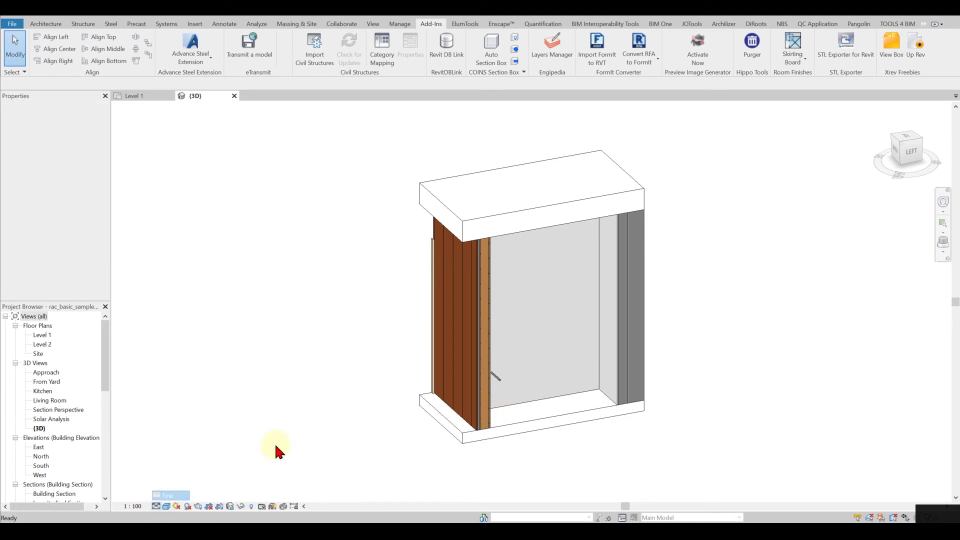
shift+middle_drag(275, 450, 519, 412)
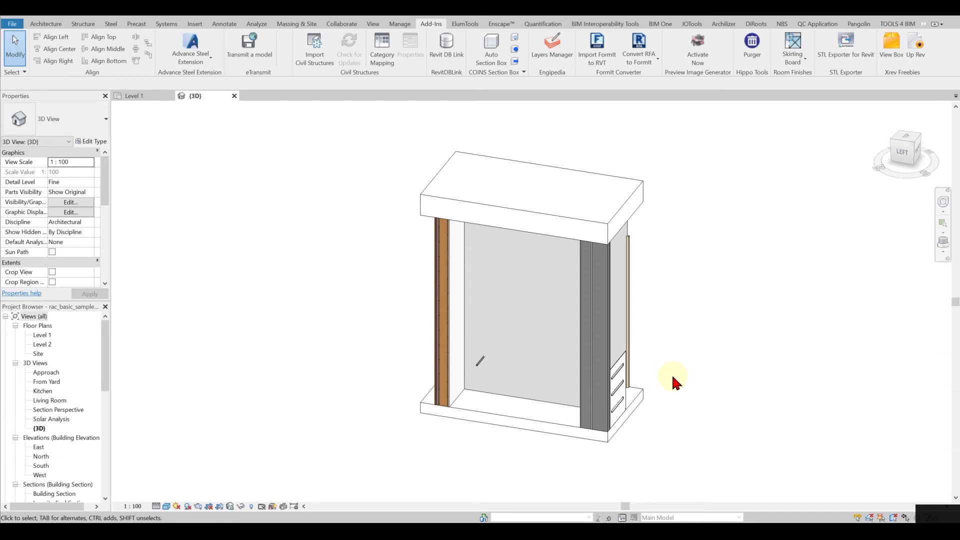
scroll(495, 380, up, 4)
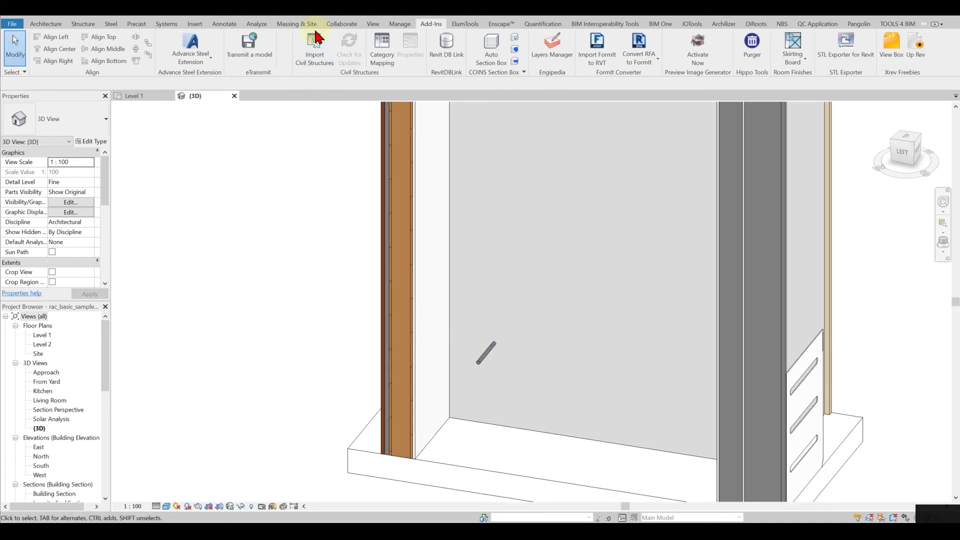
- Tile the 3D view beside the Level 1 plan and select the partition wall in 3D
key(w)
key(t)
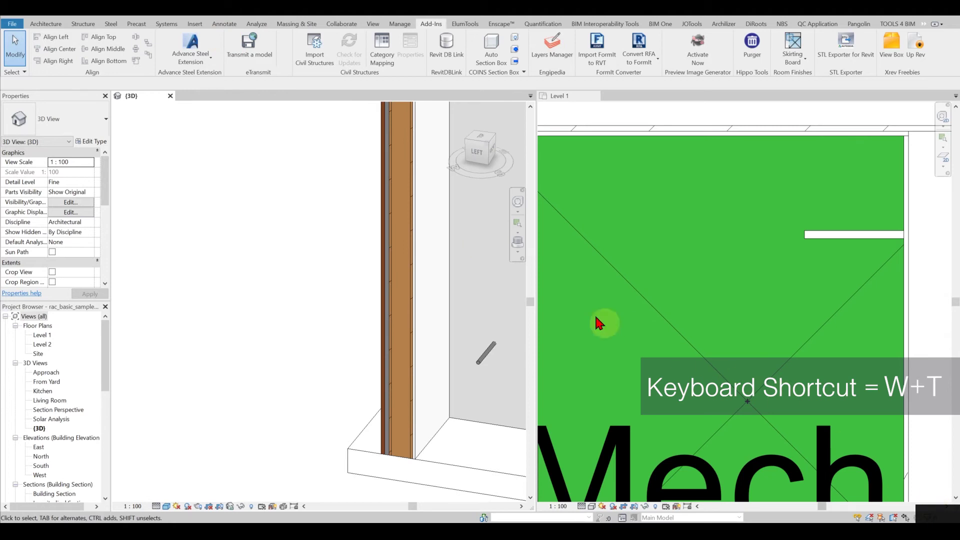
scroll(318, 258, down, 4)
middle_drag(336, 285, 186, 305)
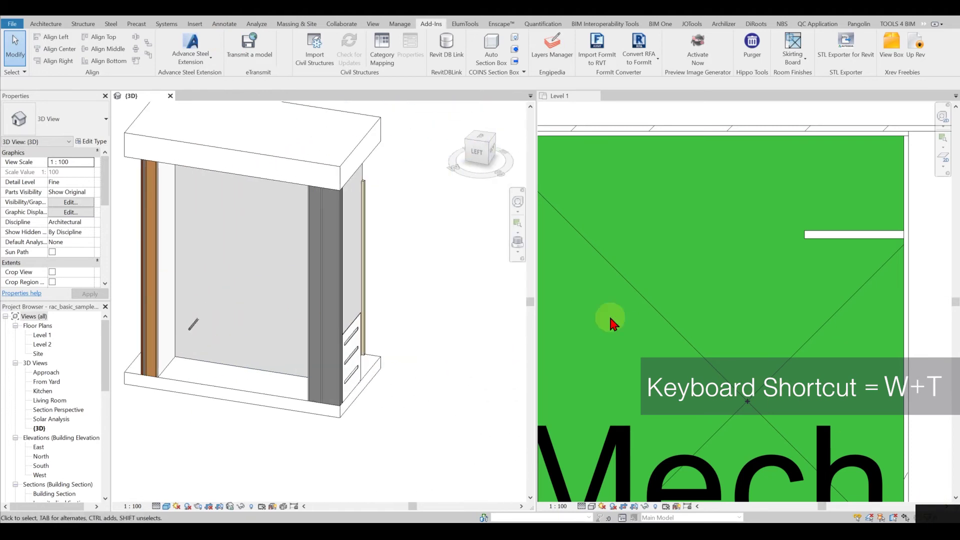
scroll(702, 343, down, 3)
scroll(793, 284, up, 1)
scroll(771, 291, up, 1)
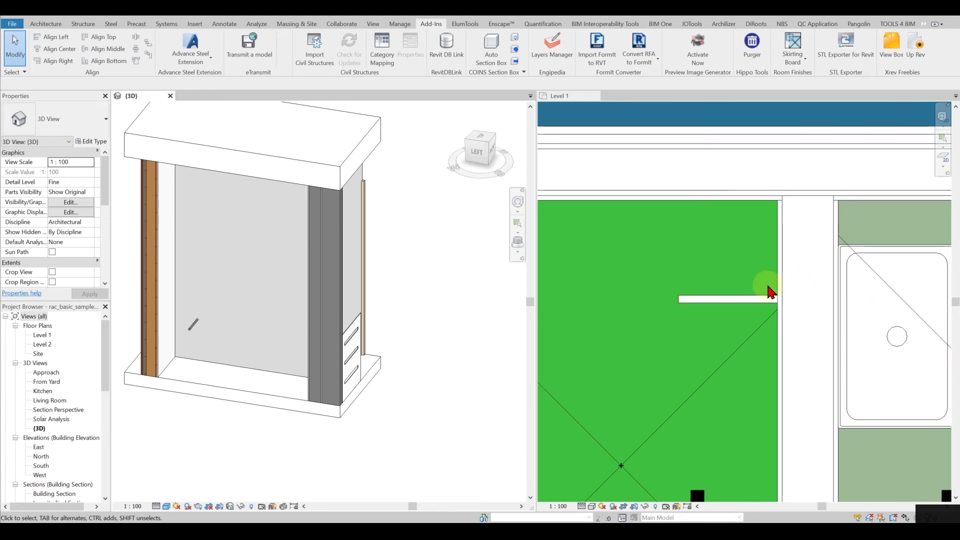
click(776, 285)
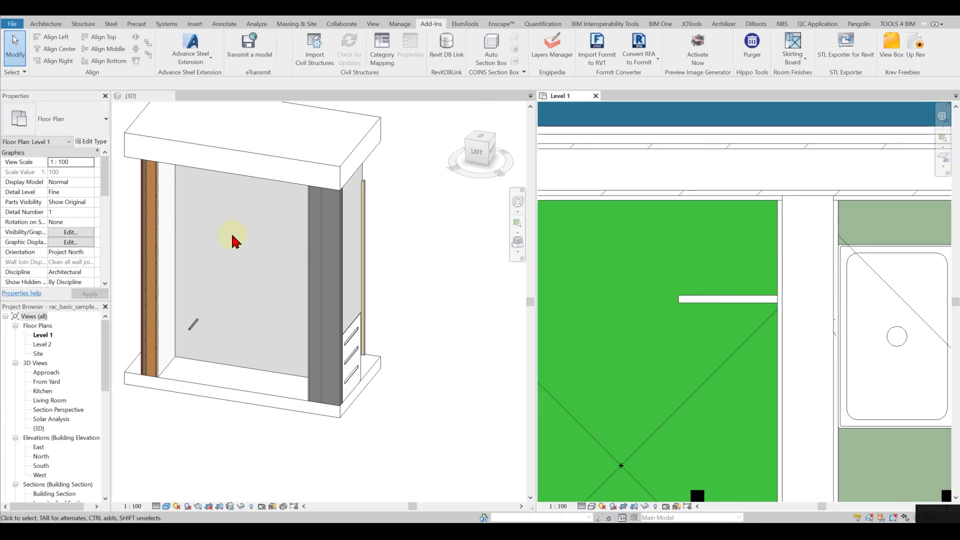
click(239, 370)
- Hide the timber-clad wall in the 3D view
shift+middle_drag(236, 378, 199, 400)
click(198, 398)
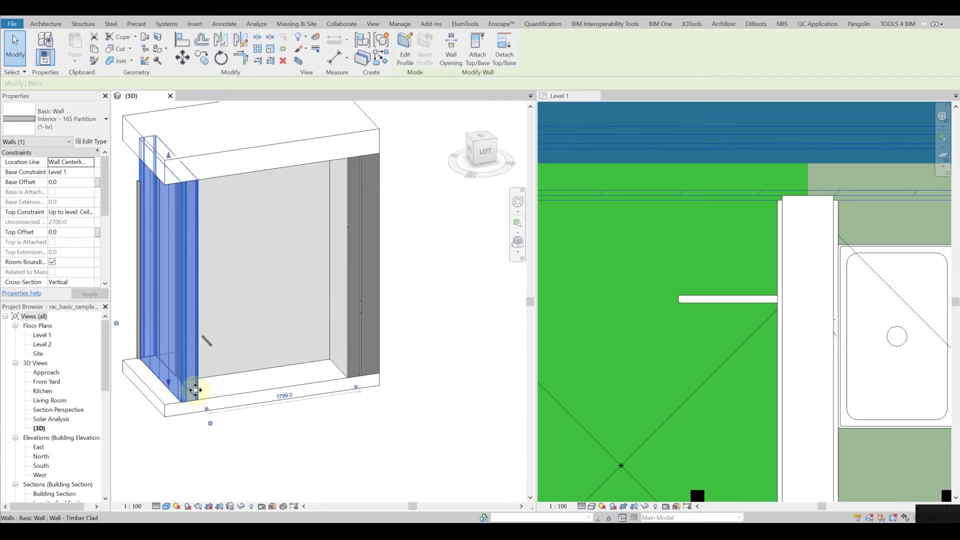
right_click(195, 391)
mouse_move(304, 213)
click(339, 206)
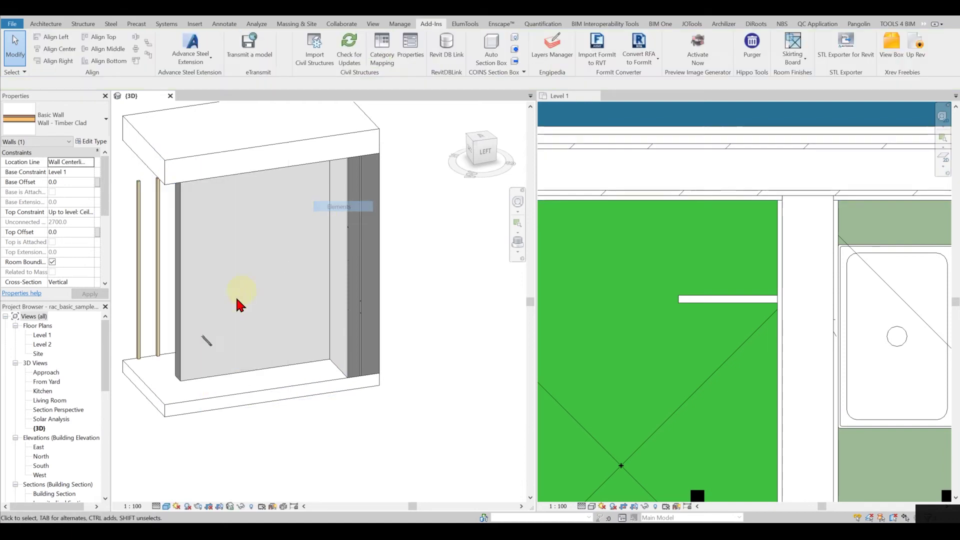
- Switch the 3D view to Wireframe and orbit around the toilet and pipe
shift+middle_drag(237, 302, 337, 326)
scroll(197, 386, up, 5)
shift+middle_drag(261, 417, 327, 389)
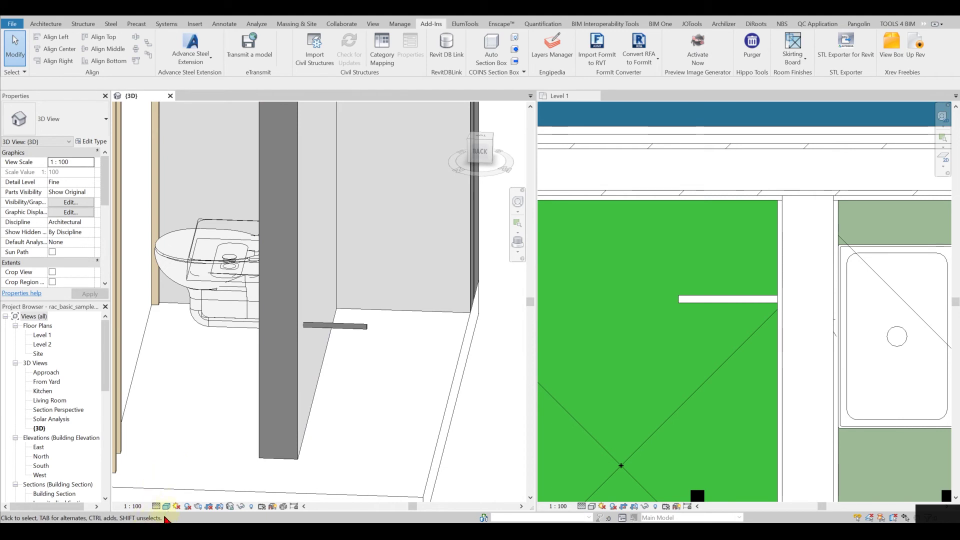
click(166, 506)
click(202, 455)
shift+middle_drag(203, 454, 350, 395)
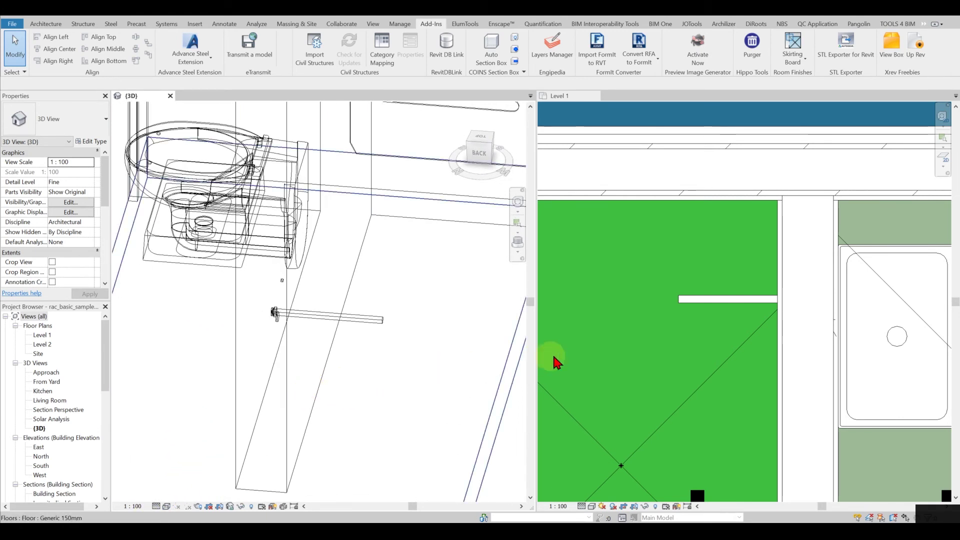
- Cut the 15 mm sink pipe back to a short stub at 509 mm middle elevation
click(729, 307)
drag(681, 299, 796, 319)
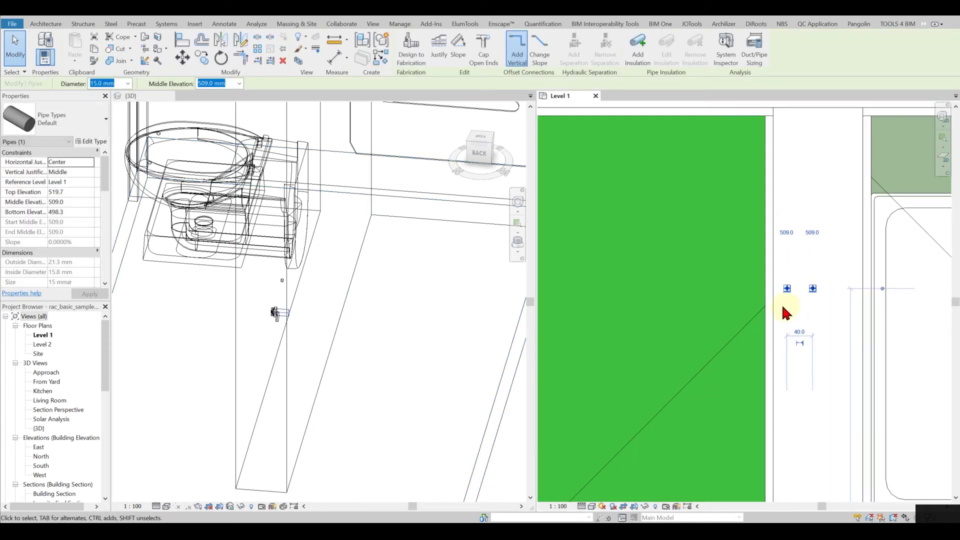
scroll(747, 295, up, 4)
click(734, 300)
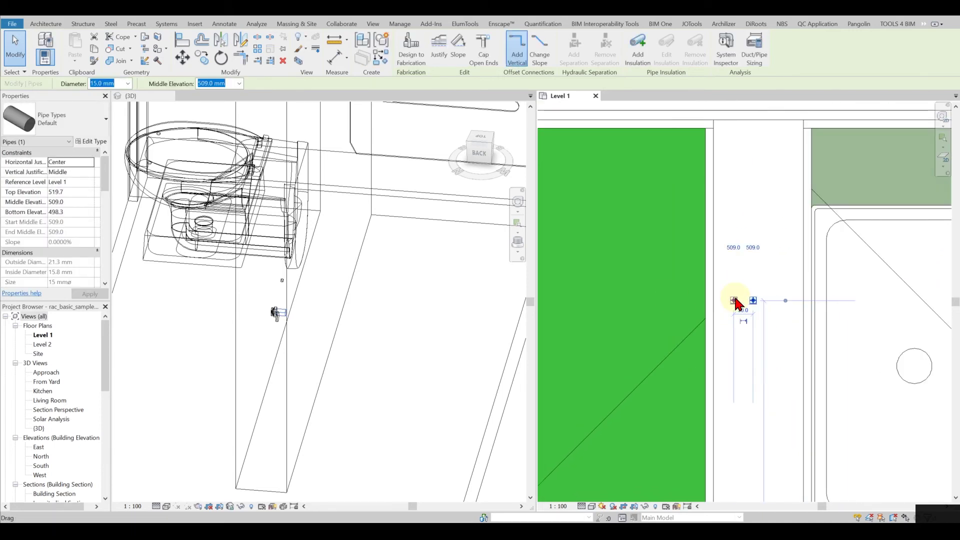
scroll(705, 315, down, 3)
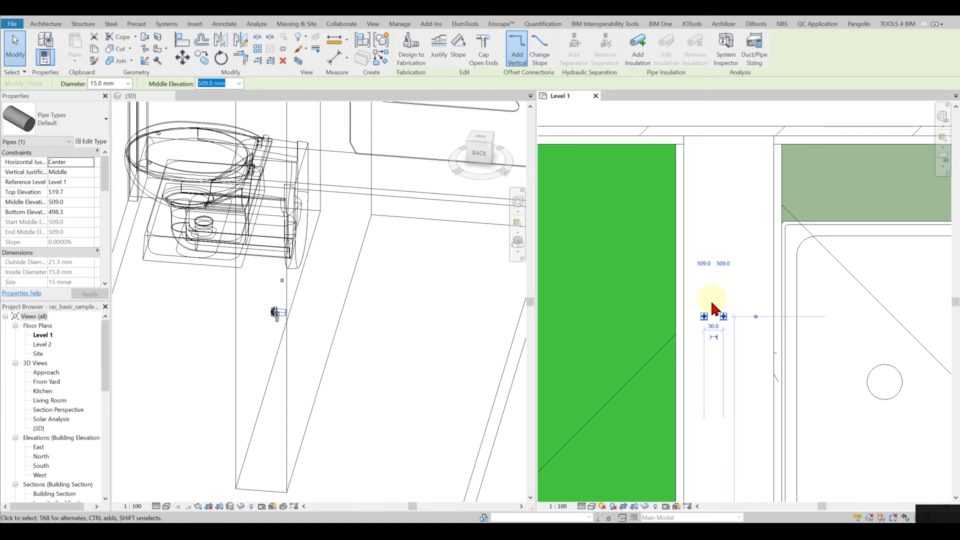
scroll(750, 308, up, 2)
scroll(753, 301, down, 2)
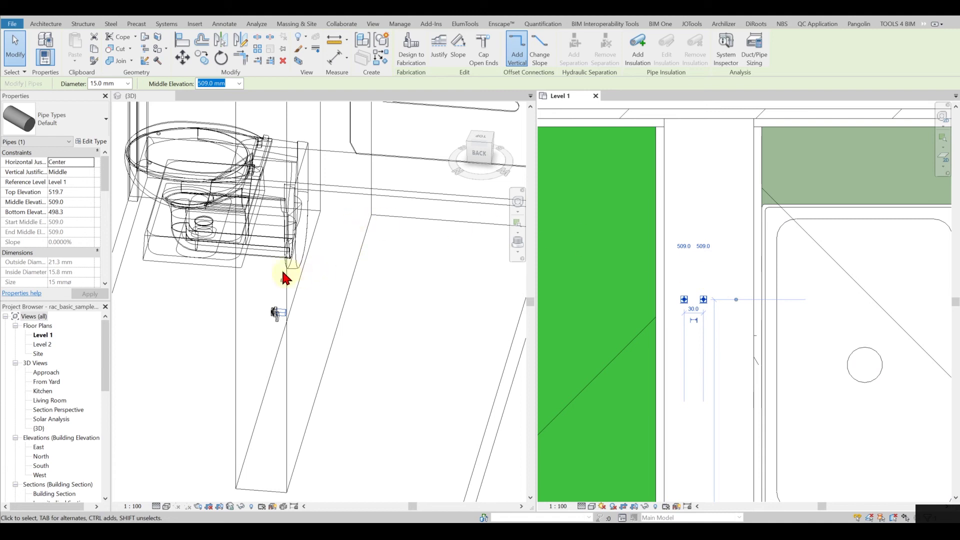
scroll(714, 274, up, 1)
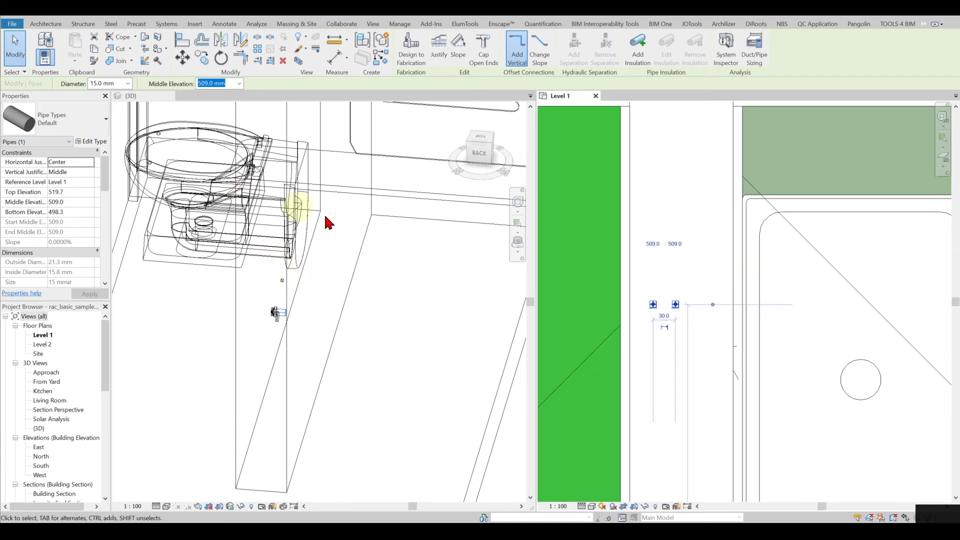
scroll(481, 230, down, 1)
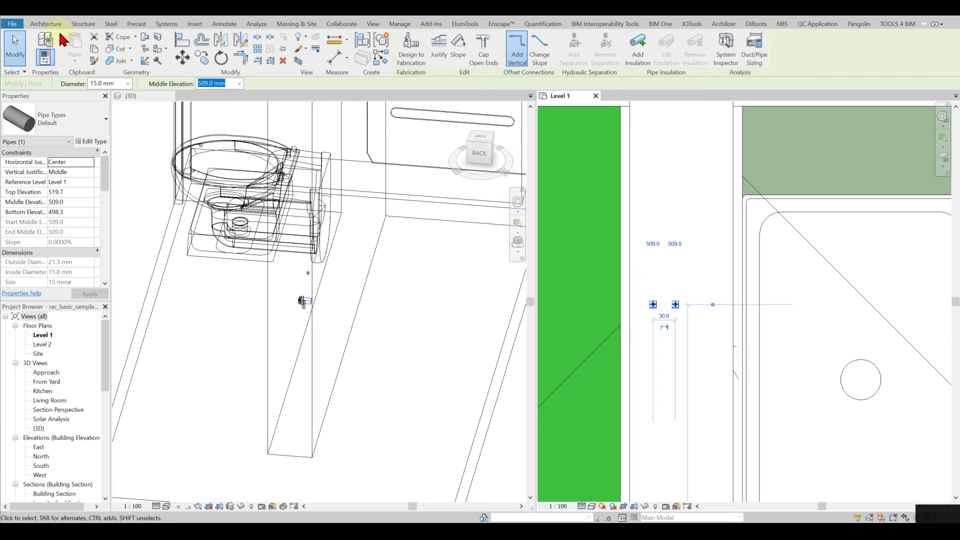
click(165, 24)
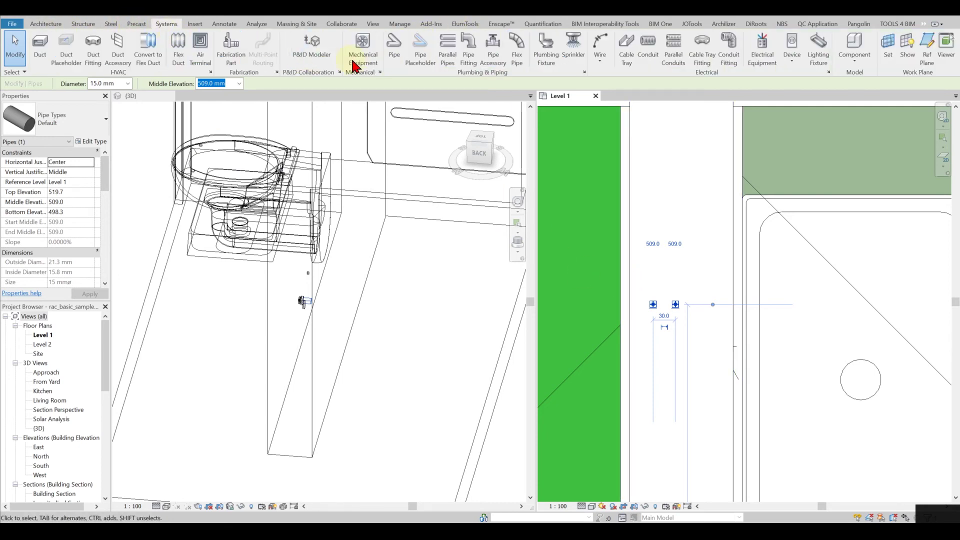
click(395, 50)
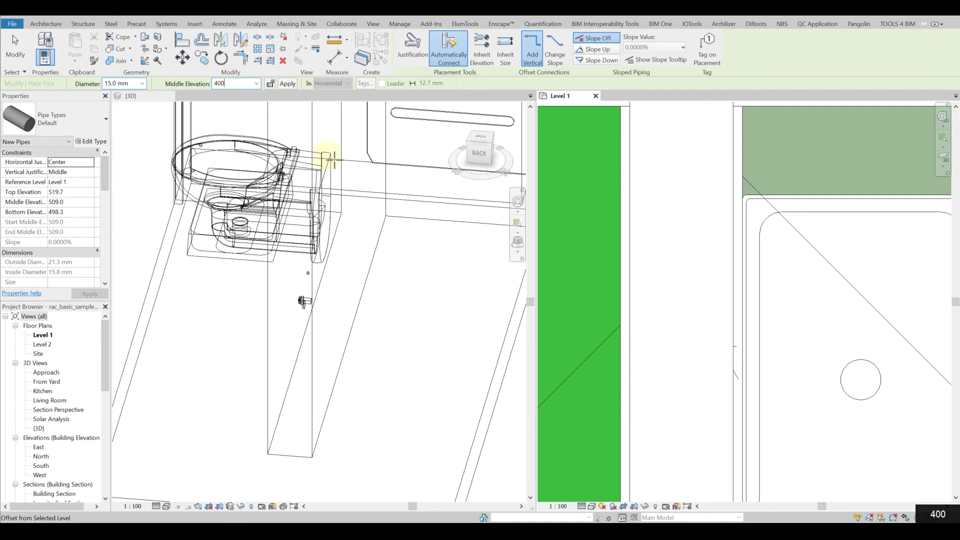
text(400)
click(654, 305)
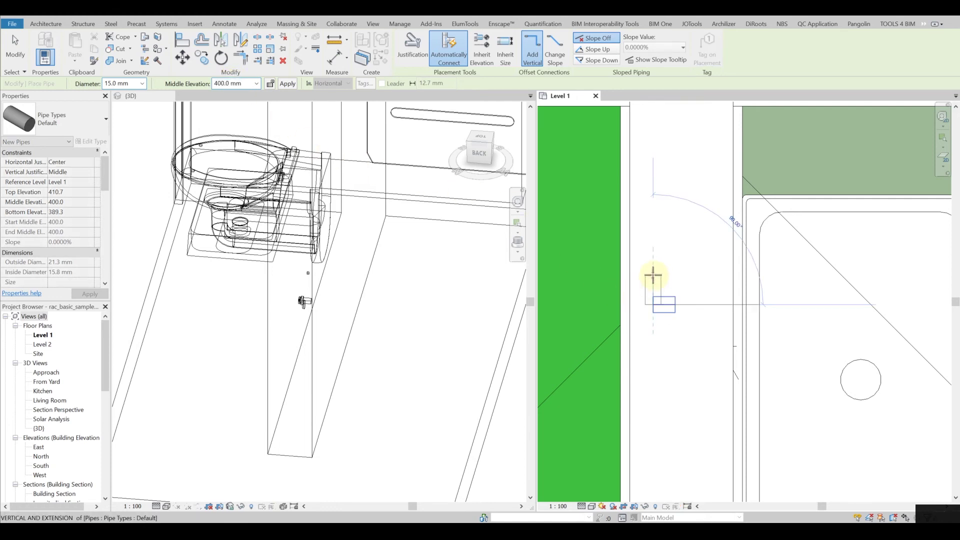
click(649, 224)
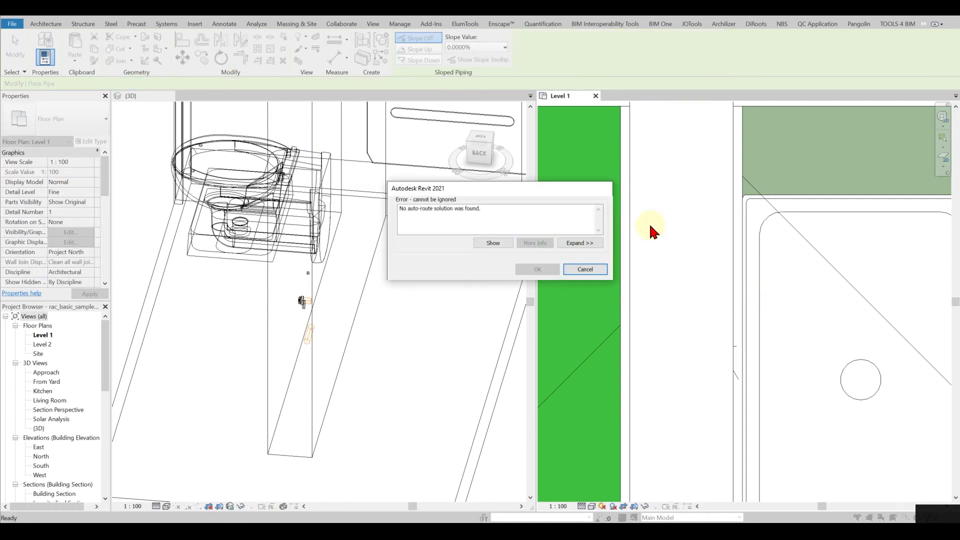
click(402, 208)
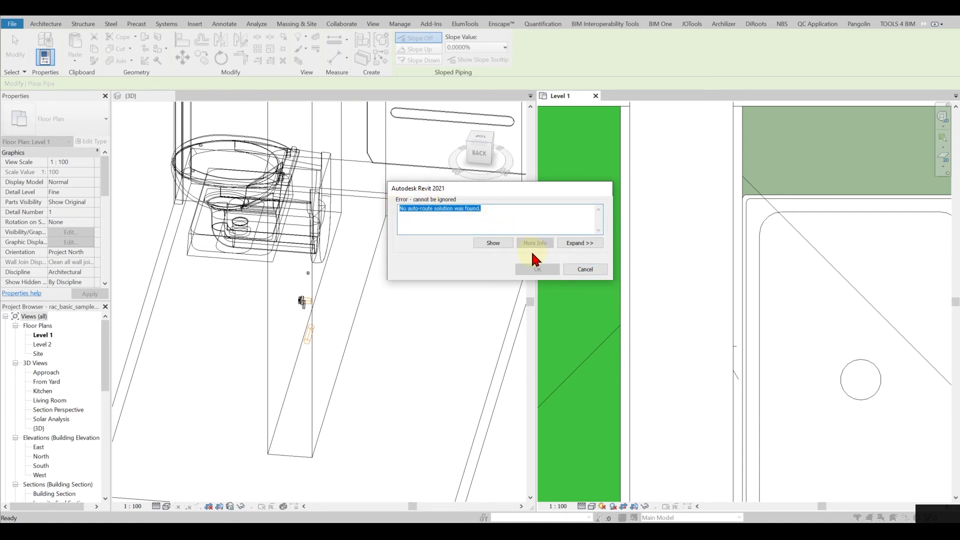
key(Escape)
key(Escape)
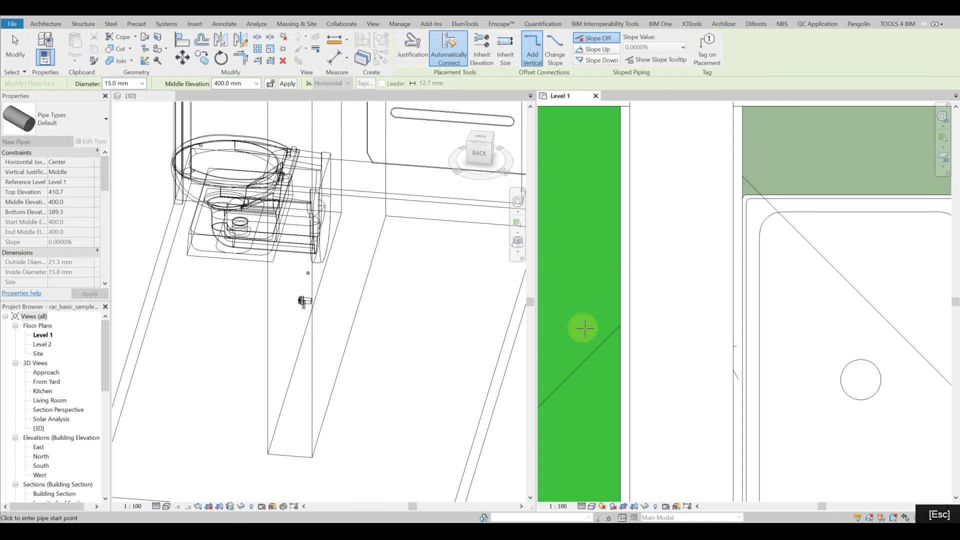
click(633, 307)
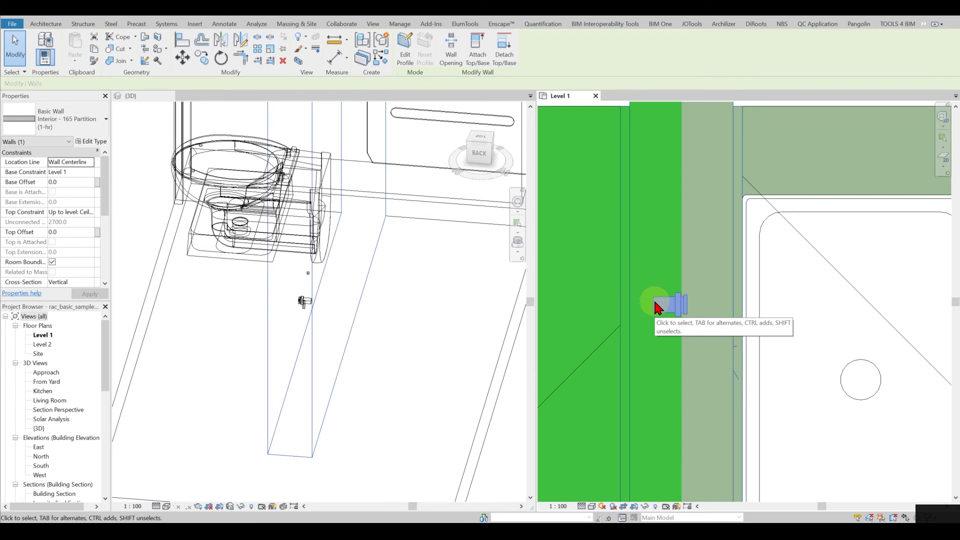
- With the wall temporarily hidden, lengthen the pipe stub from 30 to 45, then reset the hide
key(h)
key(h)
click(655, 307)
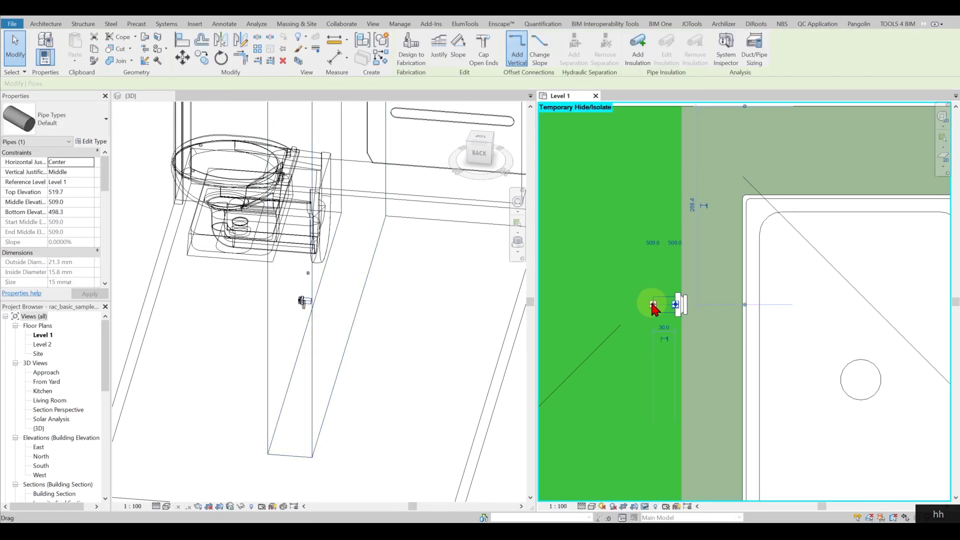
drag(653, 308, 671, 315)
key(h)
key(r)
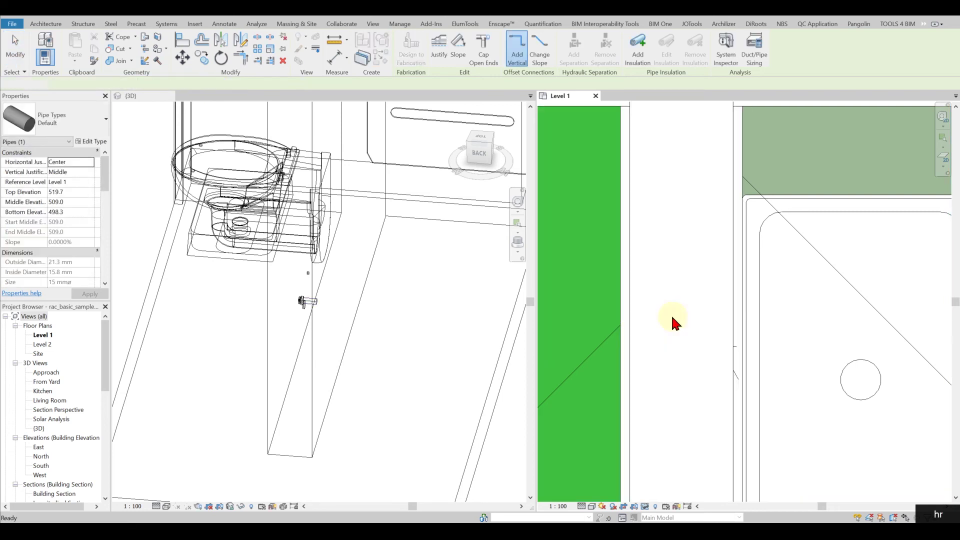
click(638, 306)
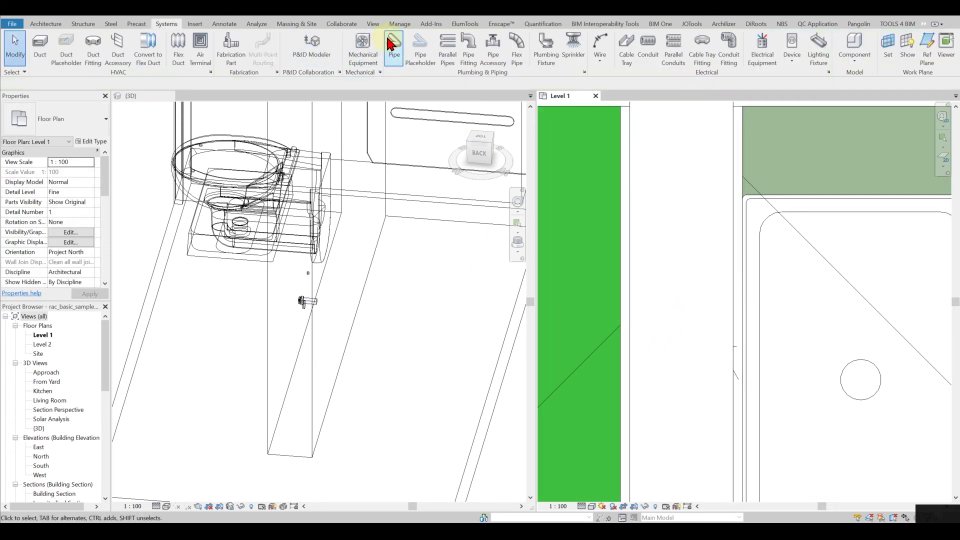
click(395, 46)
- Draw a 15 mm pipe at 400 mm elevation from the stub's end along the wall
click(642, 303)
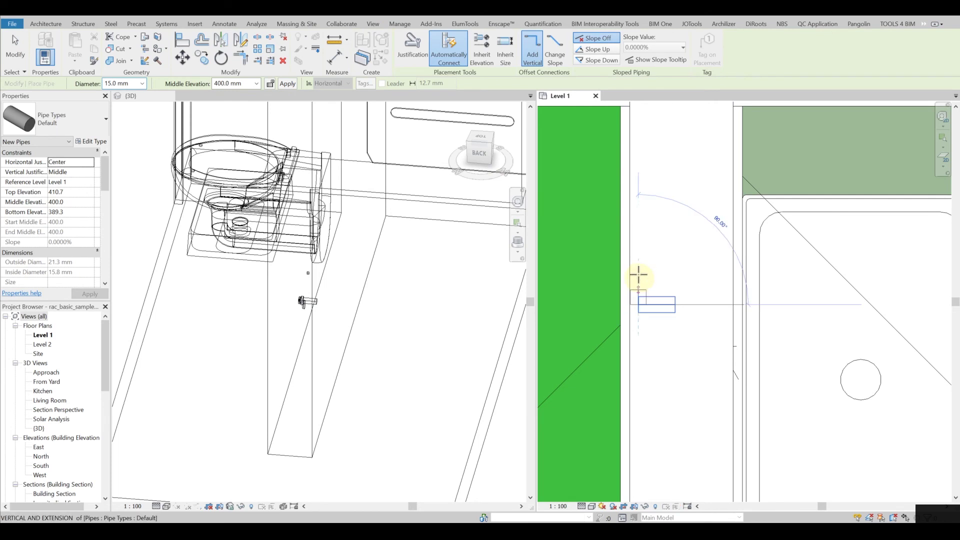
middle_drag(648, 185, 624, 264)
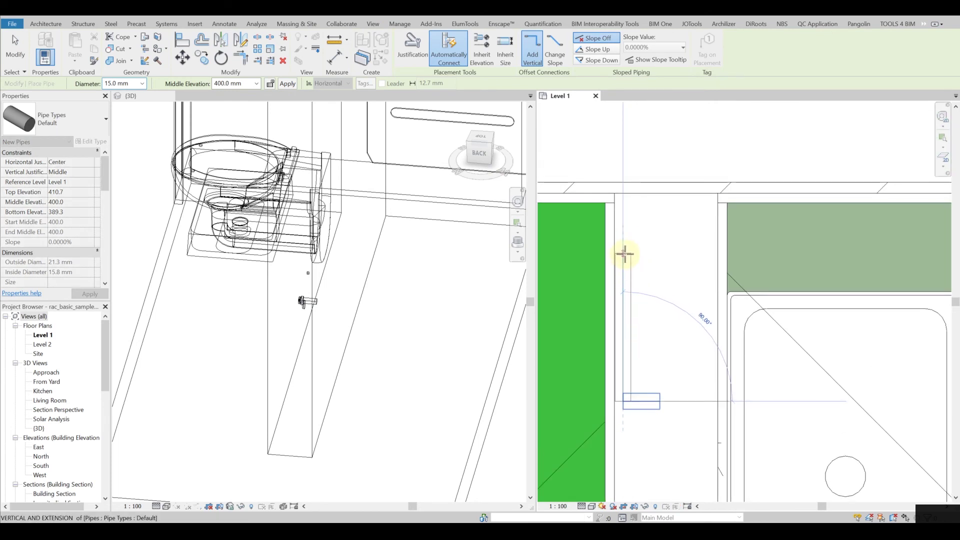
click(624, 255)
key(Escape)
key(Escape)
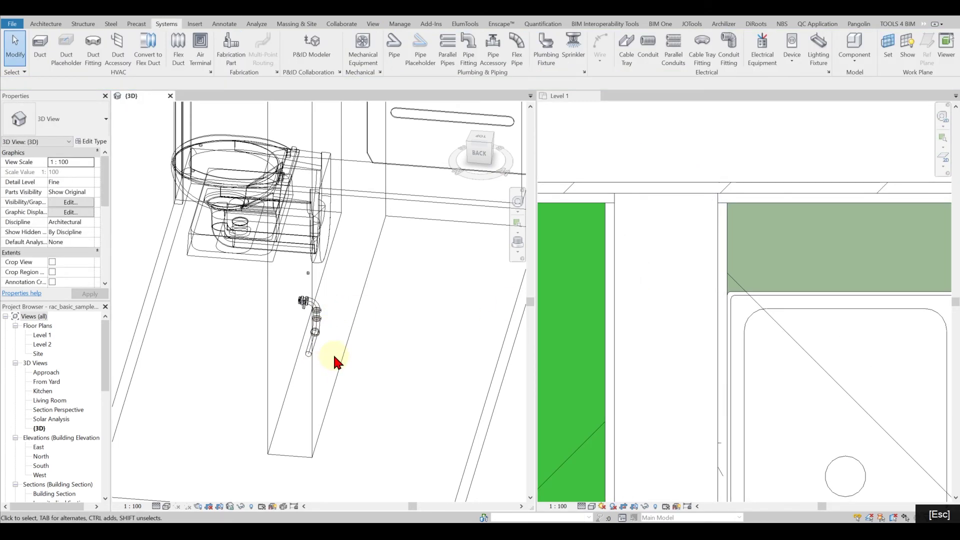
- Inspect the new pipe run in 3D and try nudging it sideways
shift+middle_drag(334, 357, 352, 337)
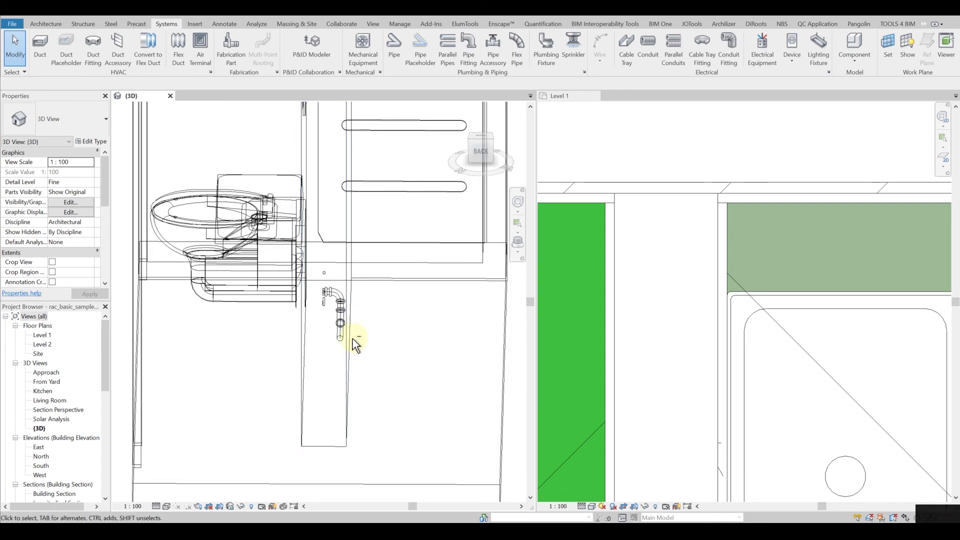
scroll(348, 338, up, 3)
click(344, 335)
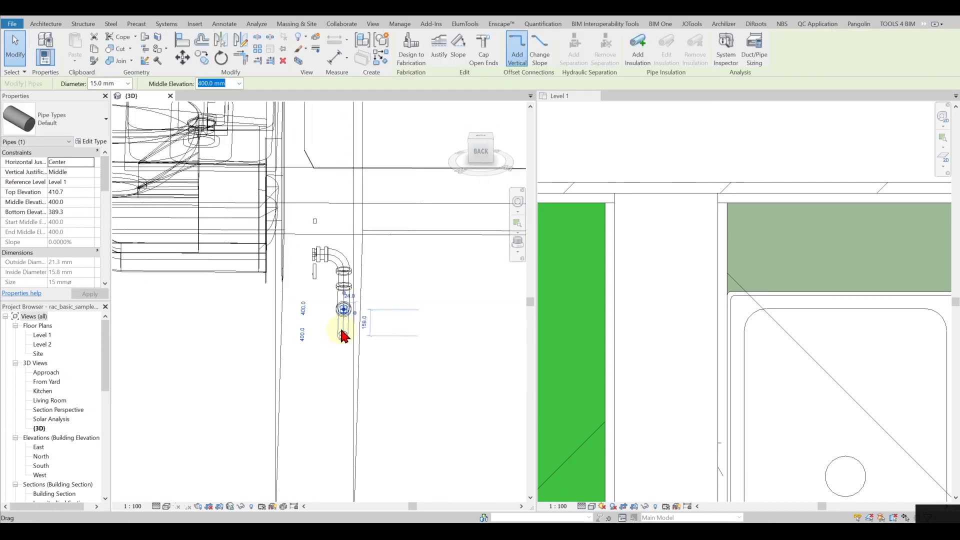
key(Left)
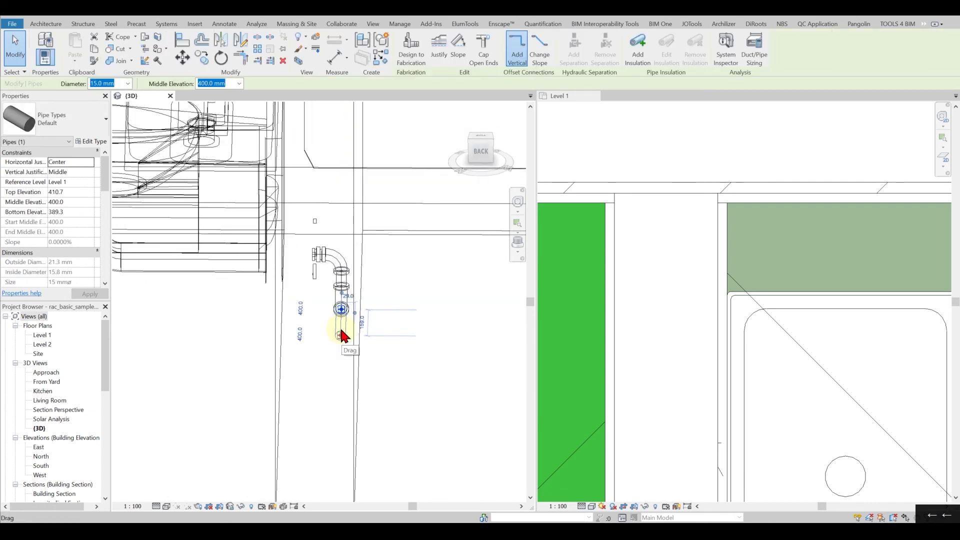
key(Left)
key(Escape)
key(Escape)
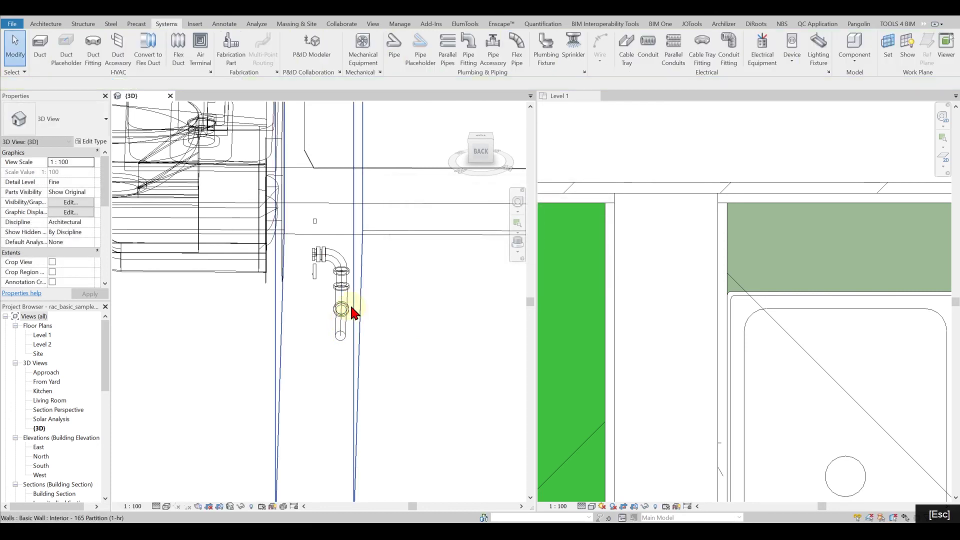
click(361, 309)
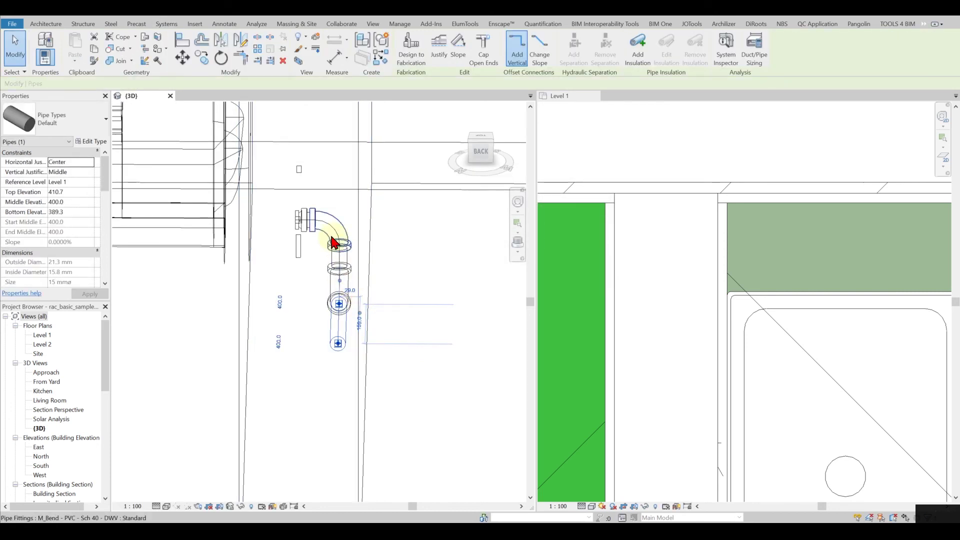
- Review the pipe run and its surrounding wall in the Level 1 plan
click(732, 294)
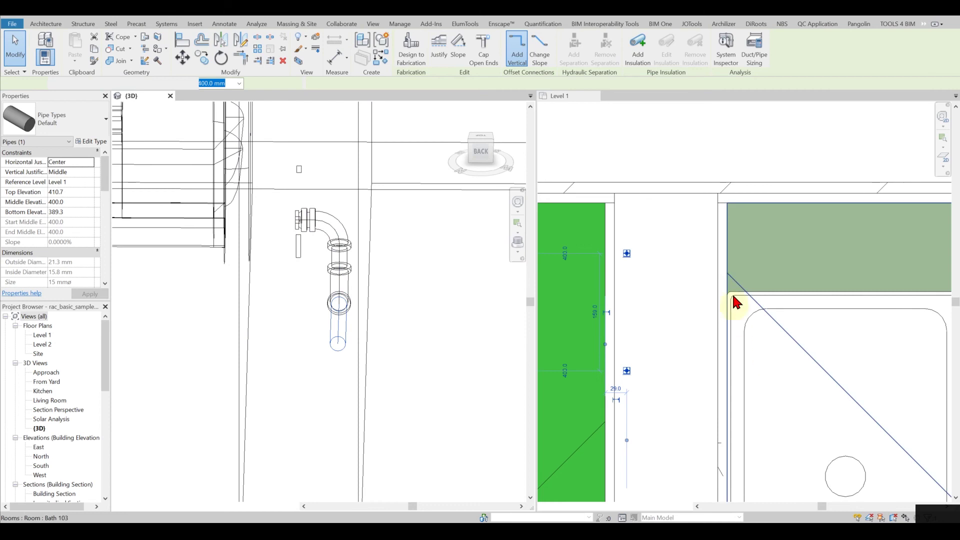
scroll(720, 320, down, 3)
key(Escape)
click(654, 353)
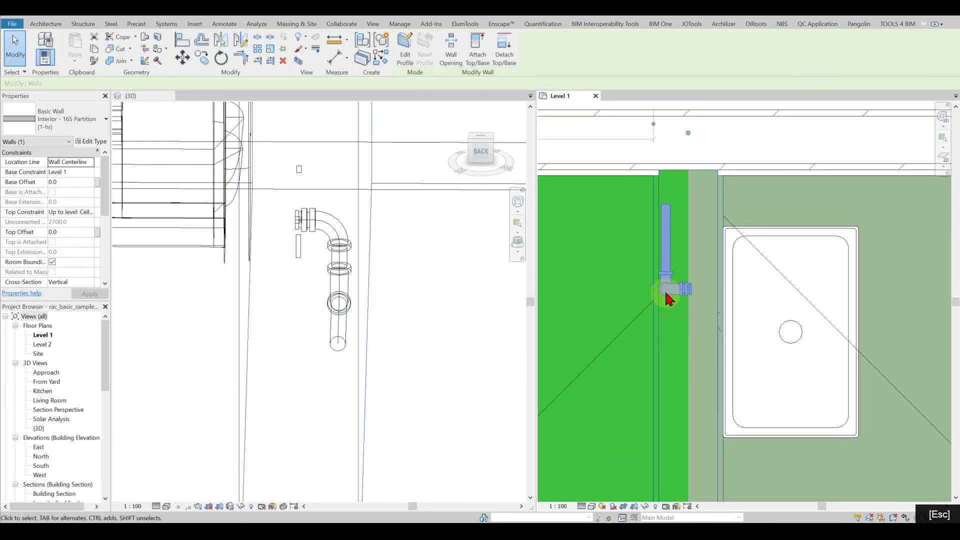
scroll(668, 294, up, 3)
middle_drag(673, 290, 667, 306)
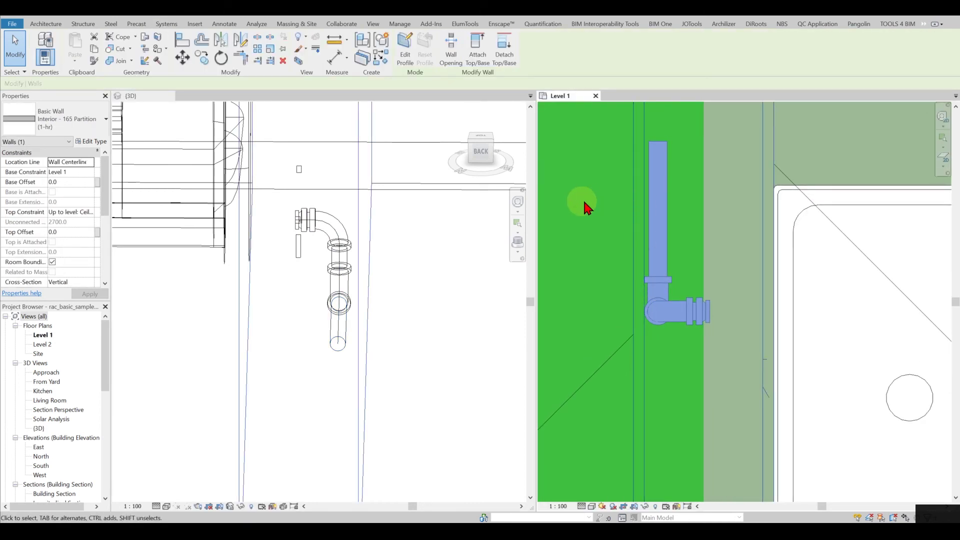
key(Escape)
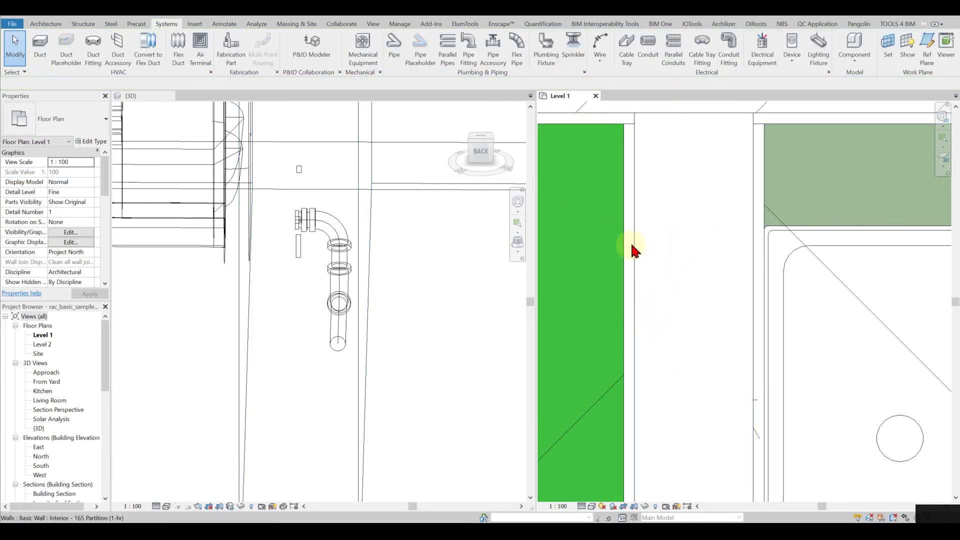
- Orbit the 3D view to look at the pipe run from the left side
scroll(629, 250, down, 1)
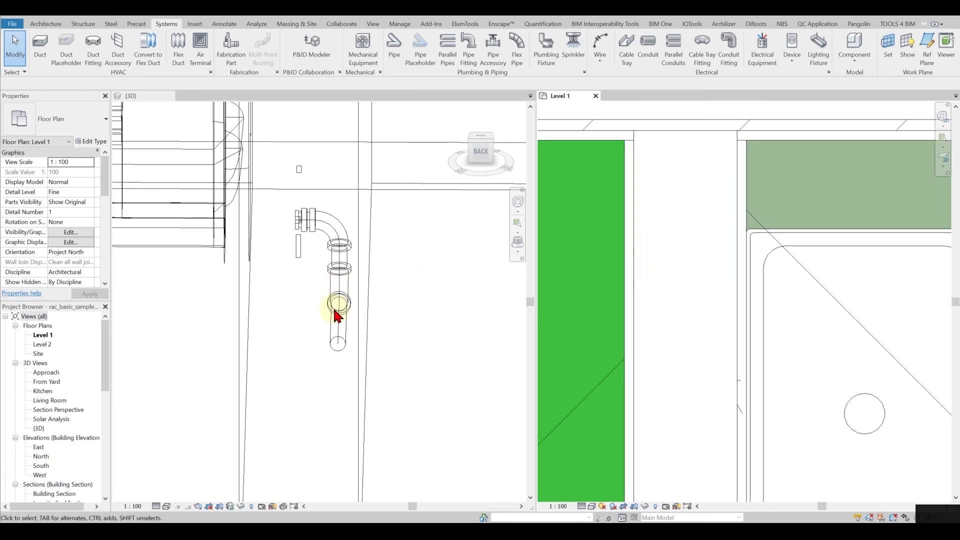
click(343, 324)
click(348, 342)
shift+middle_drag(348, 342, 175, 345)
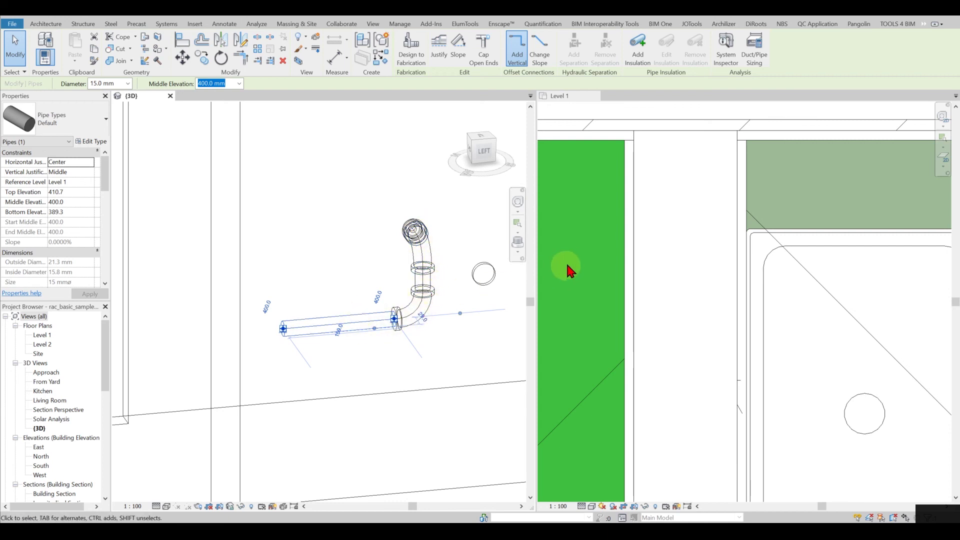
- Temporarily hide the partition wall in the Level 1 plan with HH
click(738, 194)
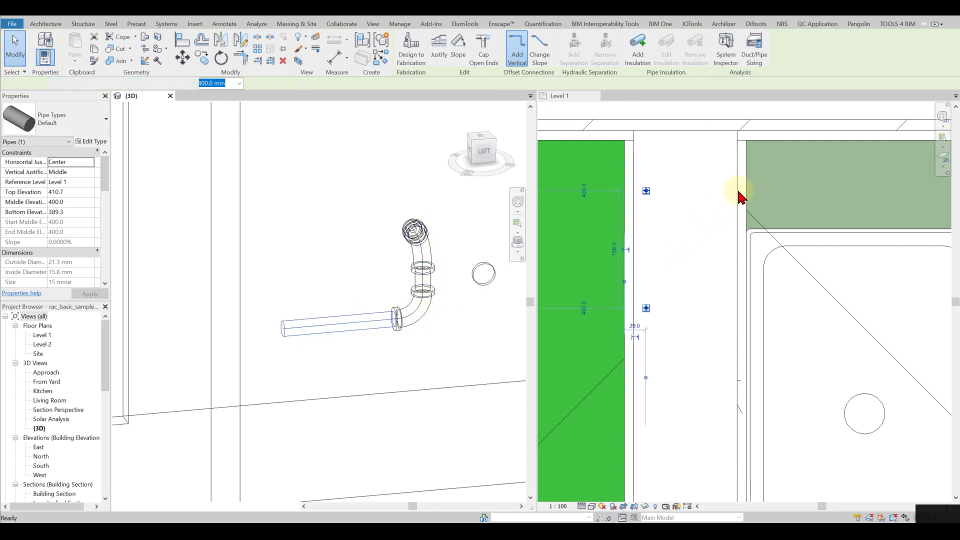
click(738, 194)
key(h)
key(h)
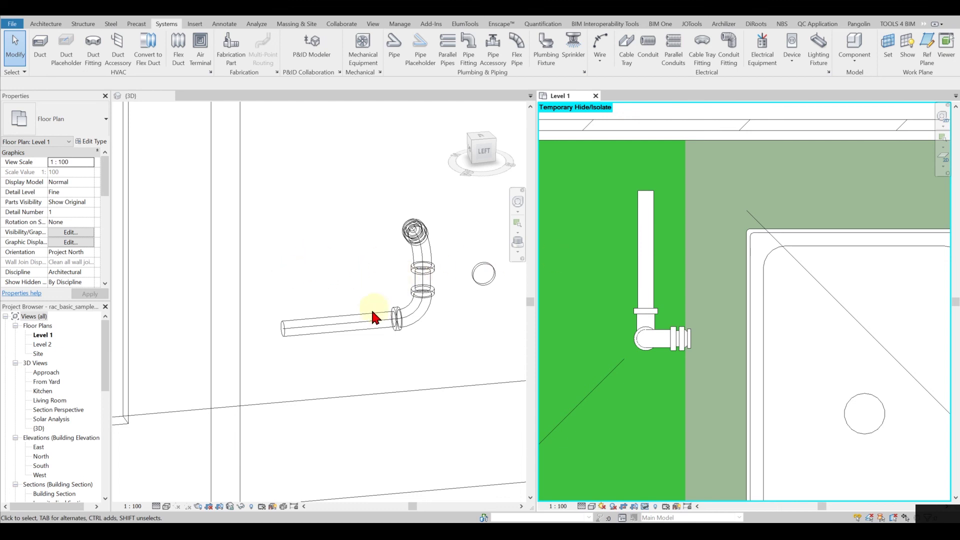
click(292, 328)
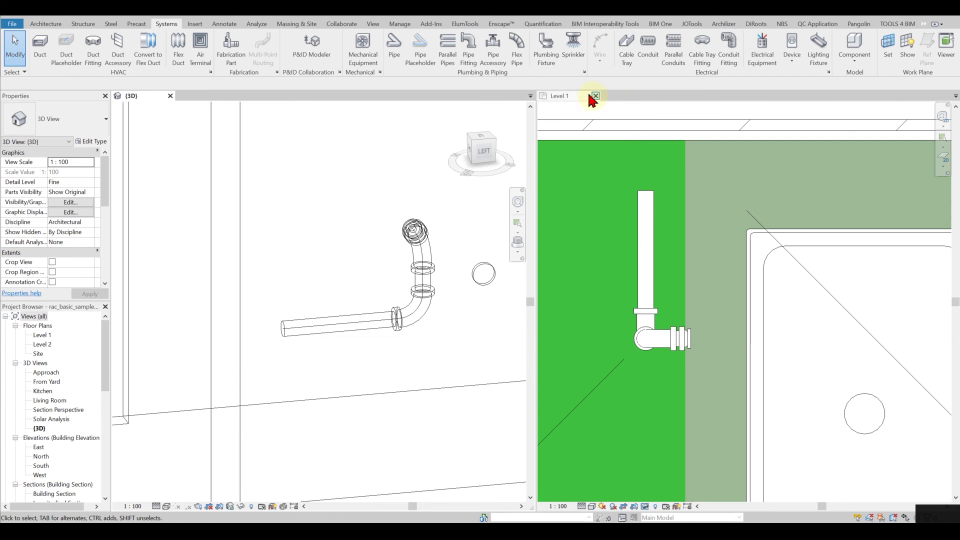
- Add a pipe rising from the run's far end to 509 mm middle elevation via a second bend
click(395, 44)
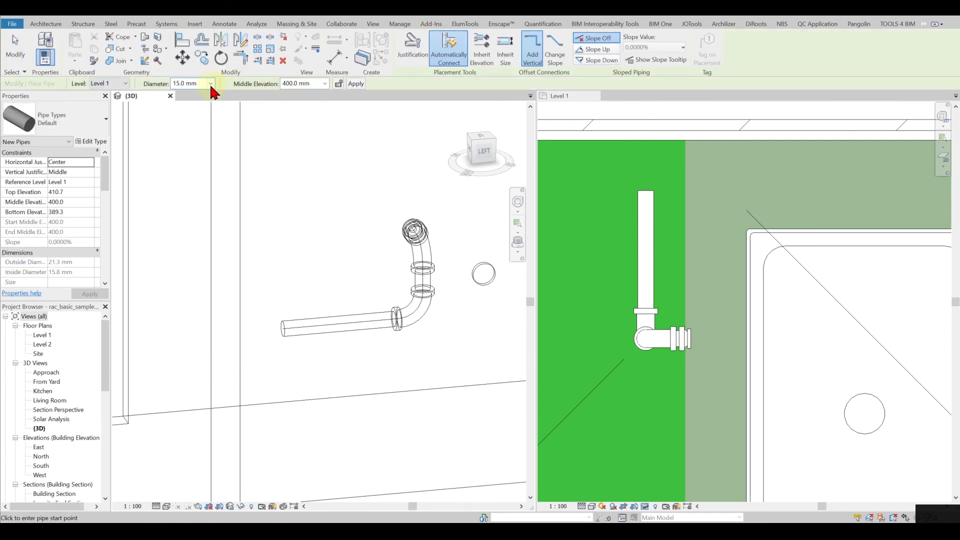
click(648, 185)
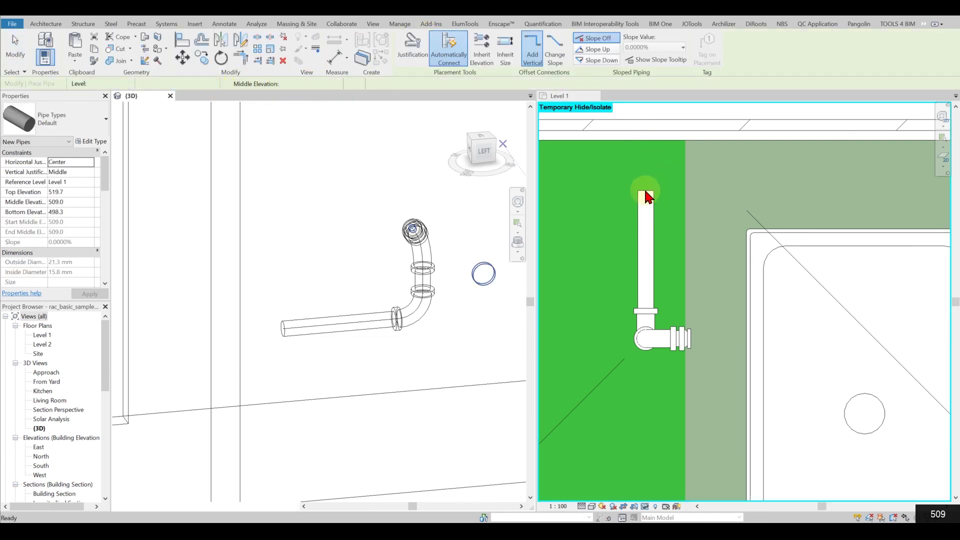
click(645, 155)
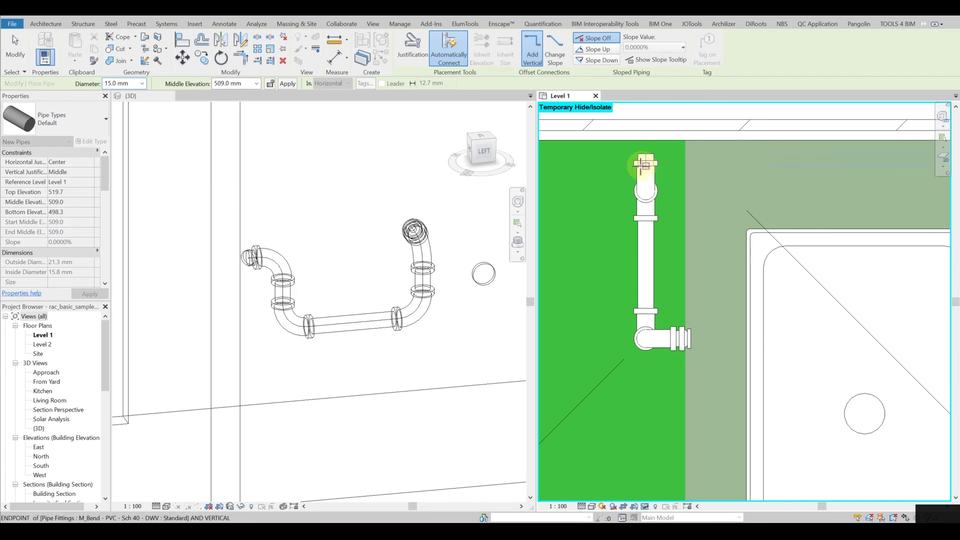
key(Escape)
key(Escape)
shift+middle_drag(329, 284, 353, 216)
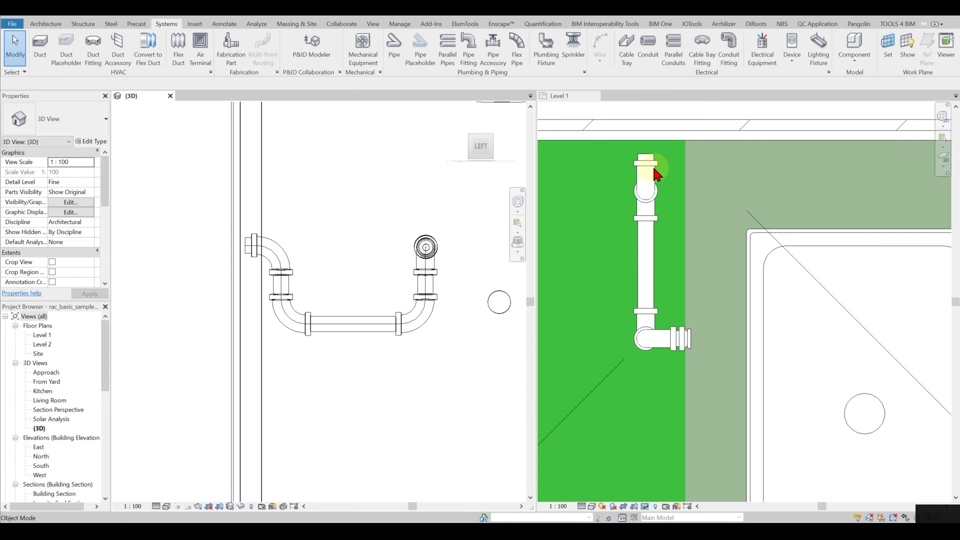
click(682, 196)
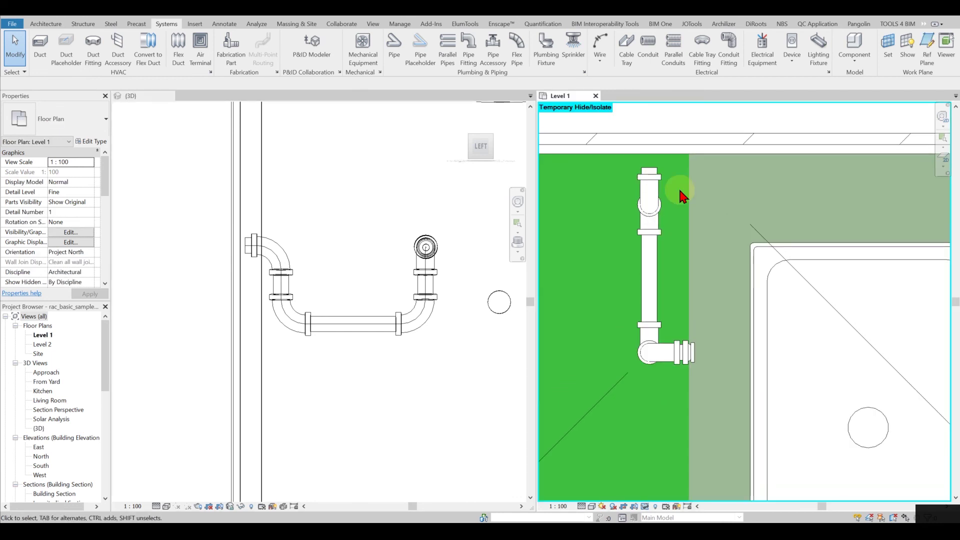